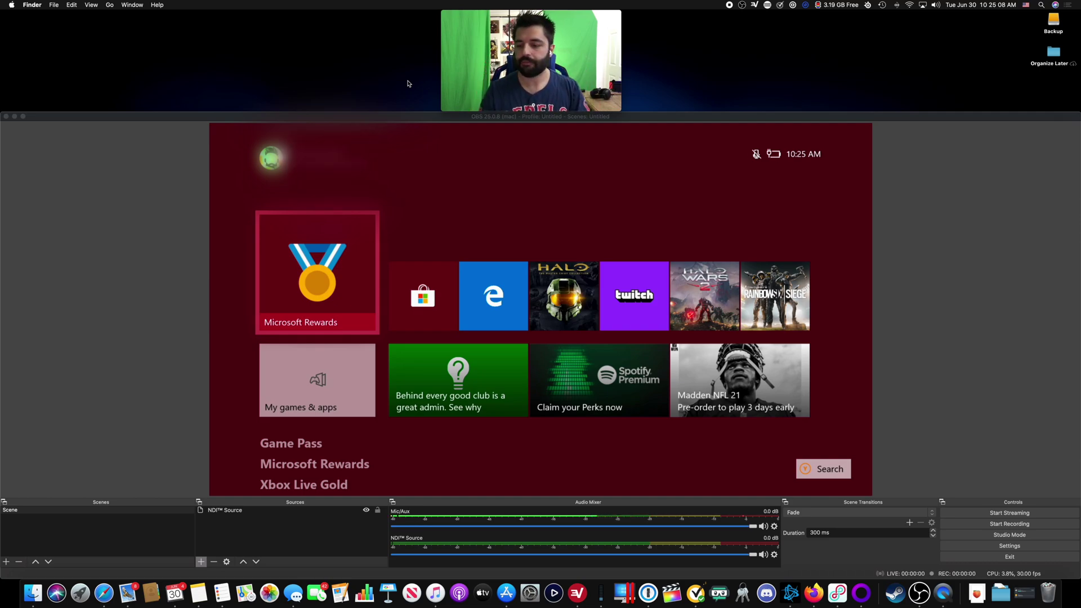
- Bring the OBS Studio window with the Xbox NDI capture preview to the front
left_click(495, 221)
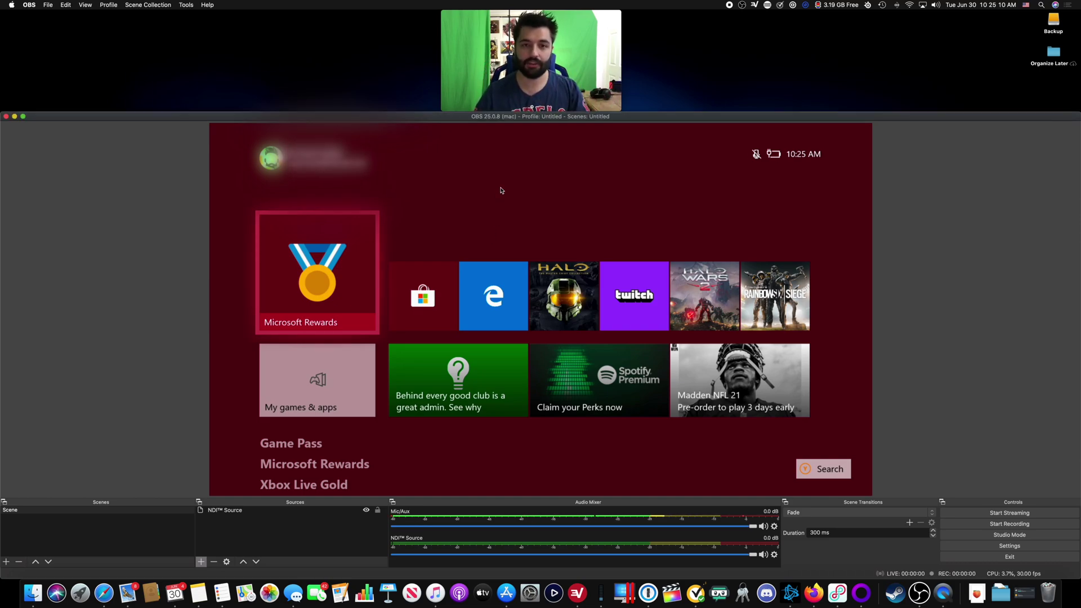
left_click(807, 6)
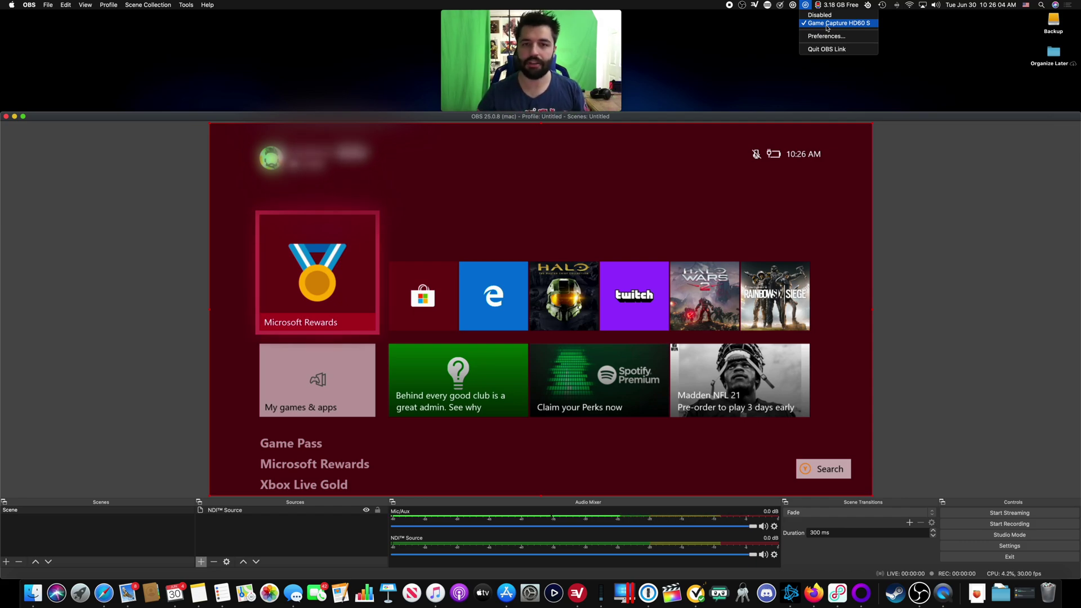
left_click(777, 65)
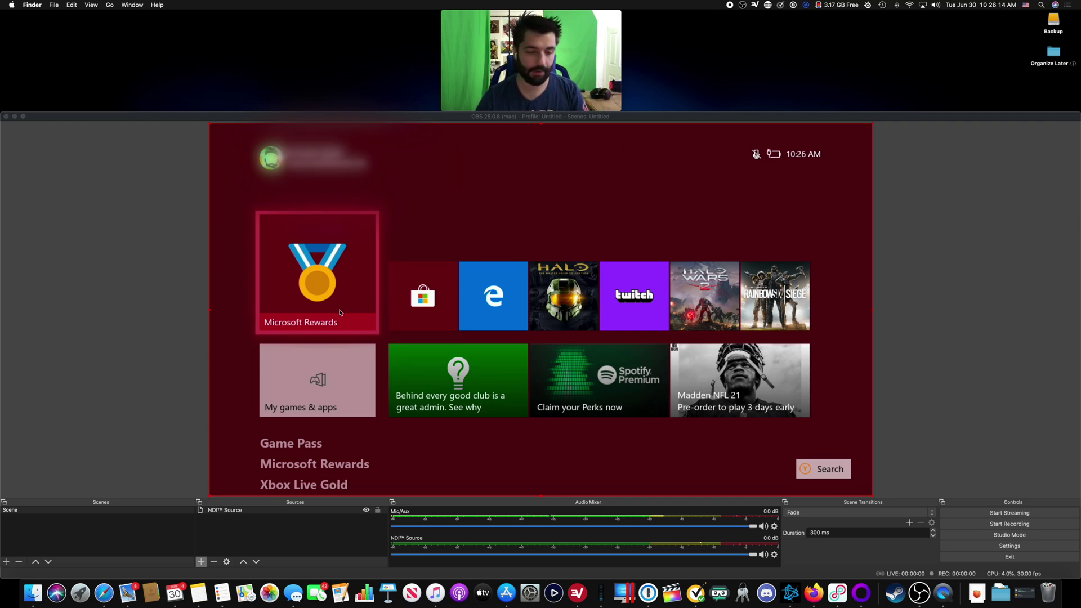
- Switch back to OBS Studio over the Finder, with the NDI Xbox scene showing
left_click(291, 526)
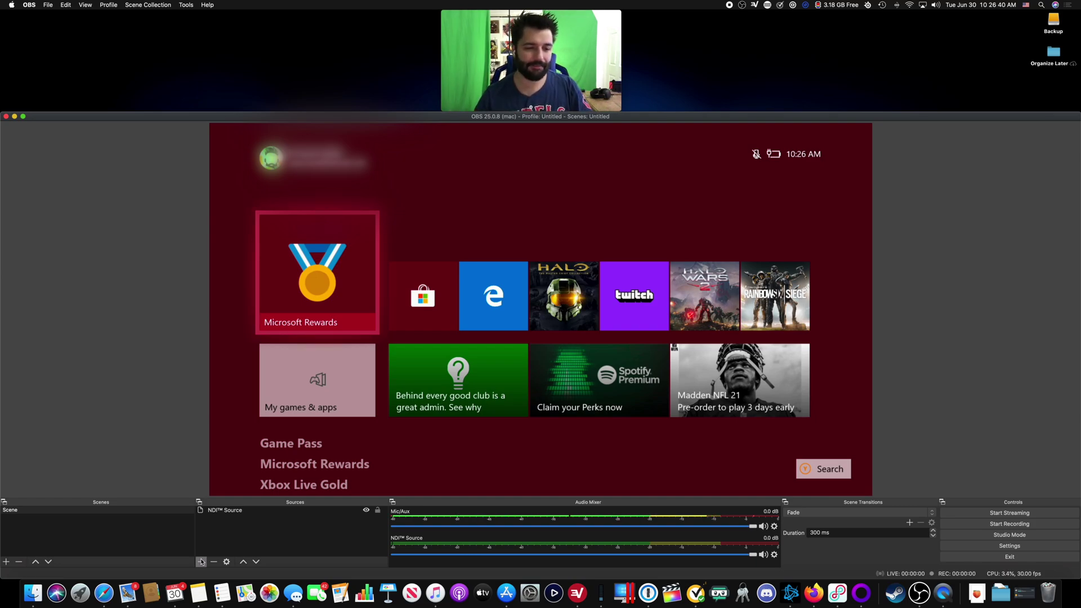
left_click(201, 562)
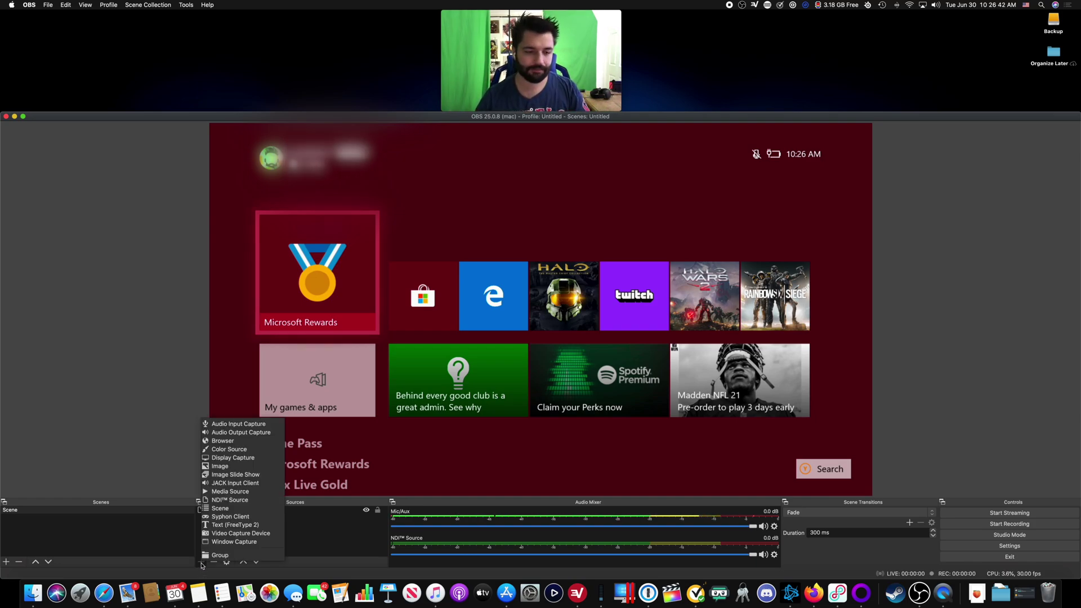
- Add a Video Capture Device source named 'iPhone 11 Pro Max' to the scene
left_click(230, 533)
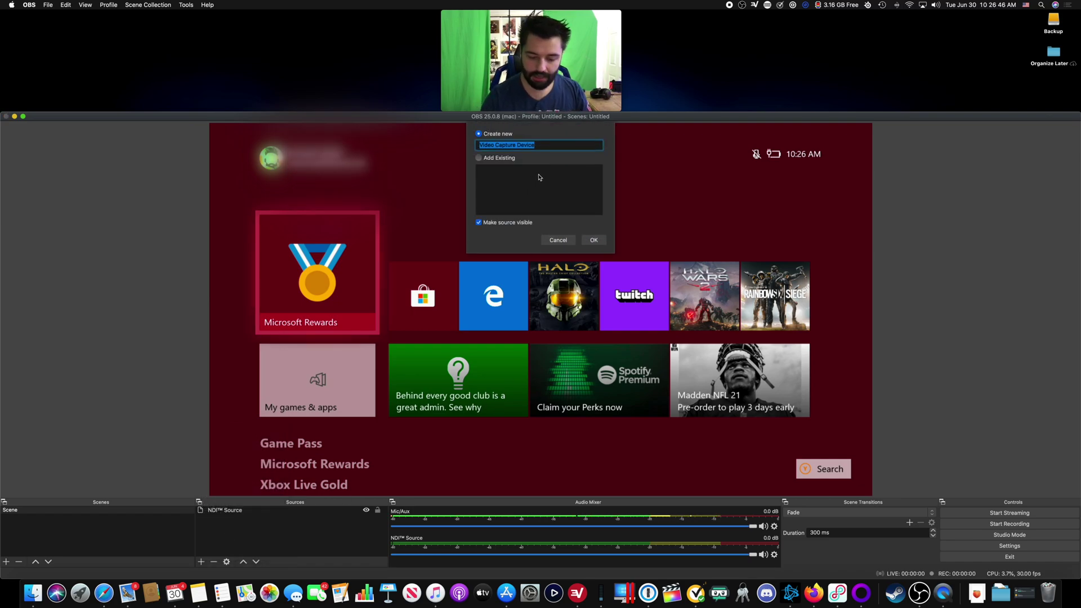
type("iPhone 11 ")
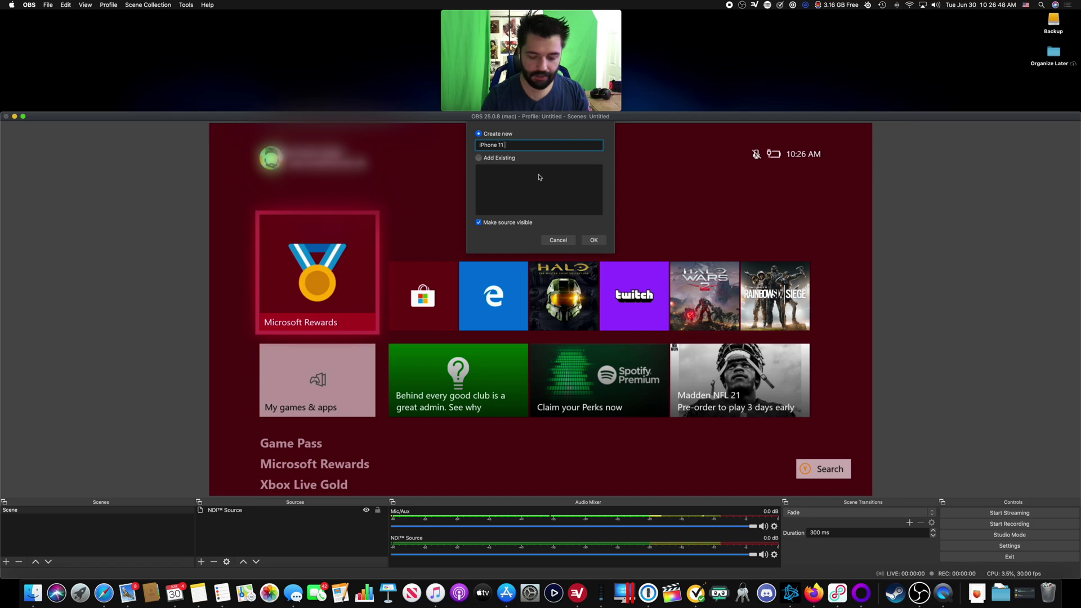
type("Pro Max")
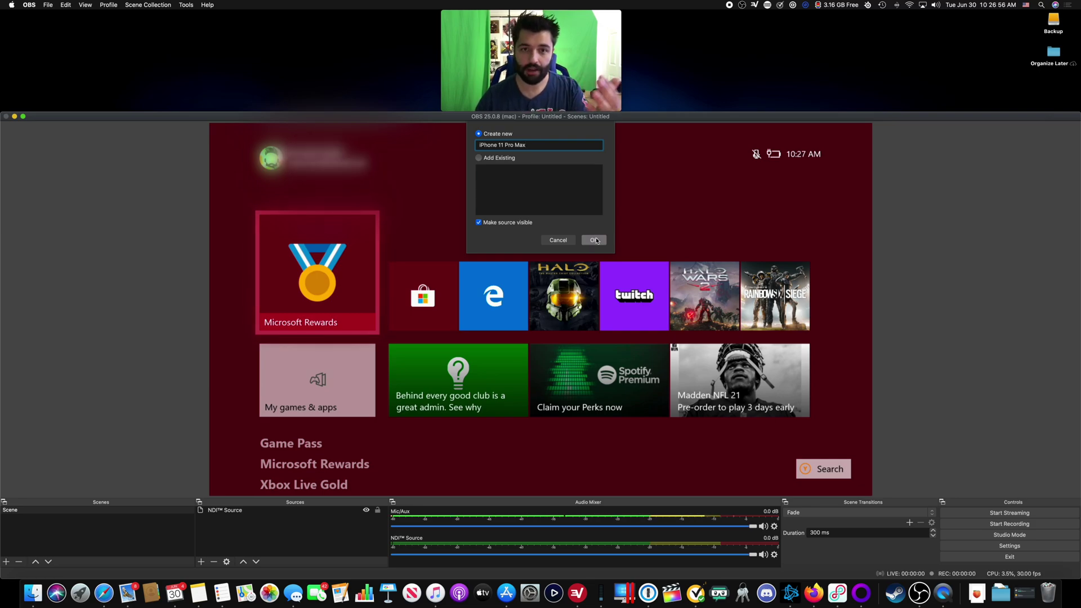
left_click(594, 241)
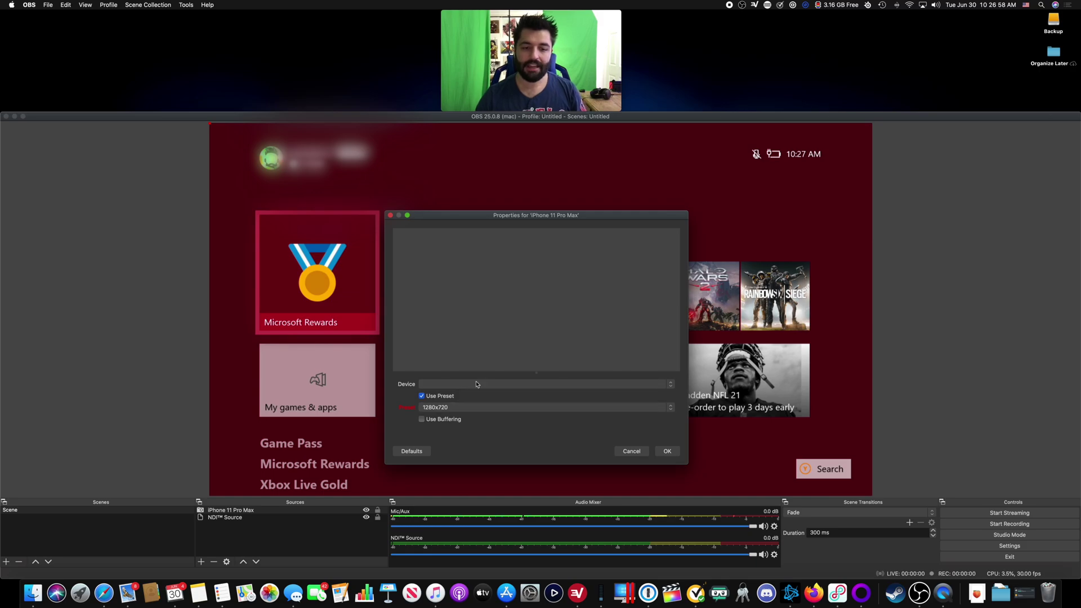
- Set the source's device to the iPhone, keeping the 1280x720 preset
left_click(476, 384)
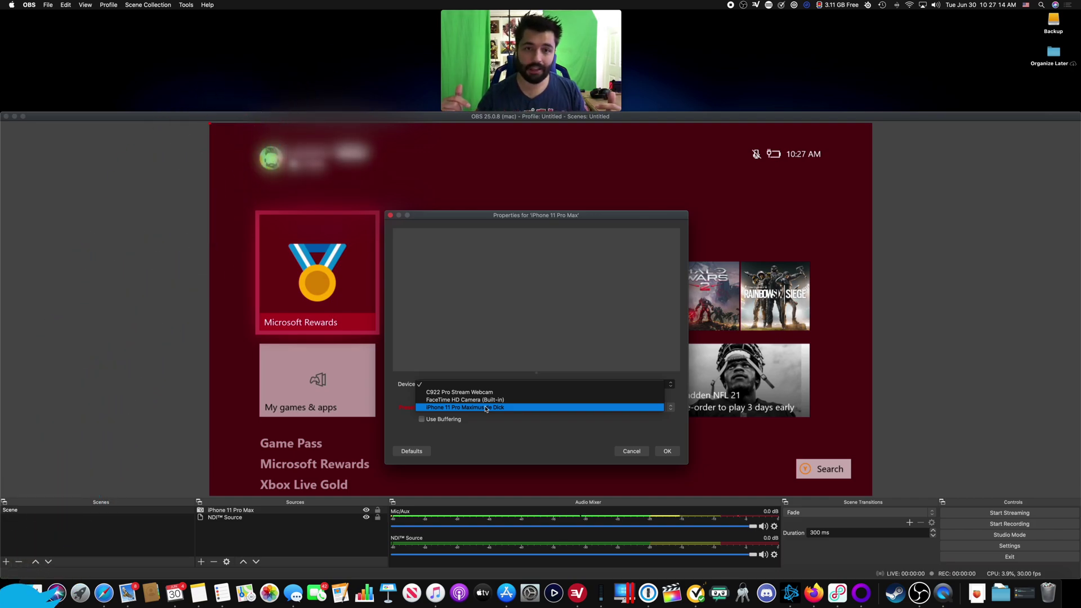
left_click(486, 408)
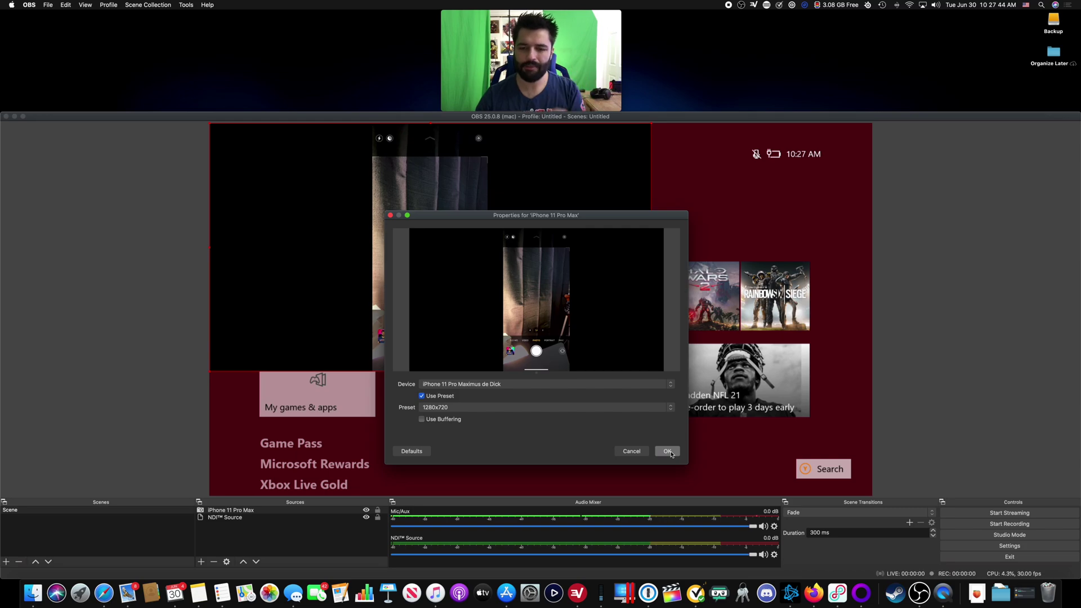
left_click(667, 451)
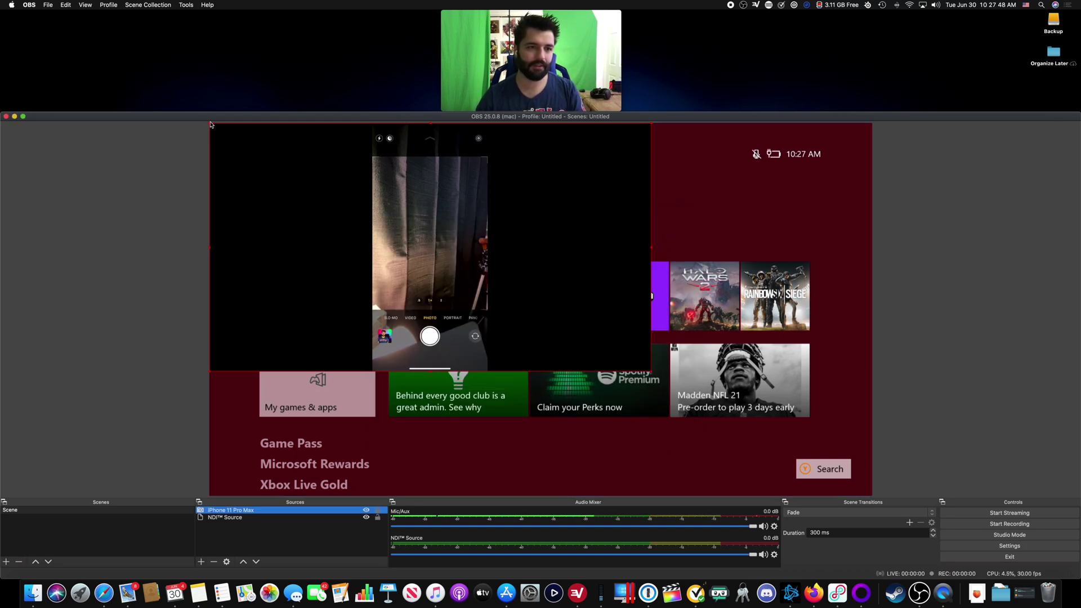
- Shrink the iPhone camera source slightly from its top-left corner
left_click_drag(209, 126, 260, 161)
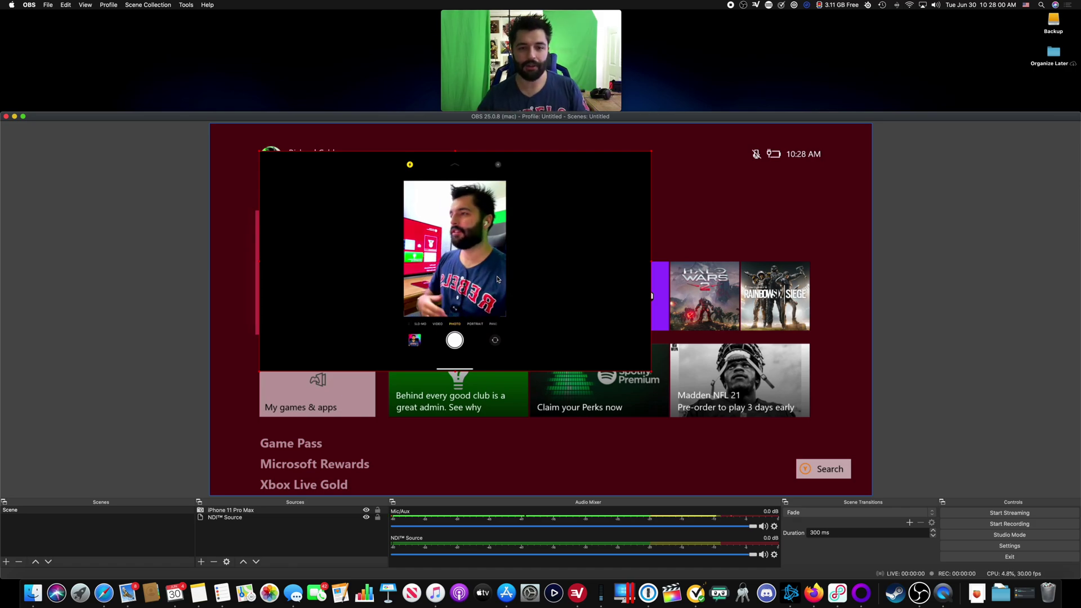
- In the iPhone source's Scene Item Transform settings, set the left crop to 469
right_click(520, 251)
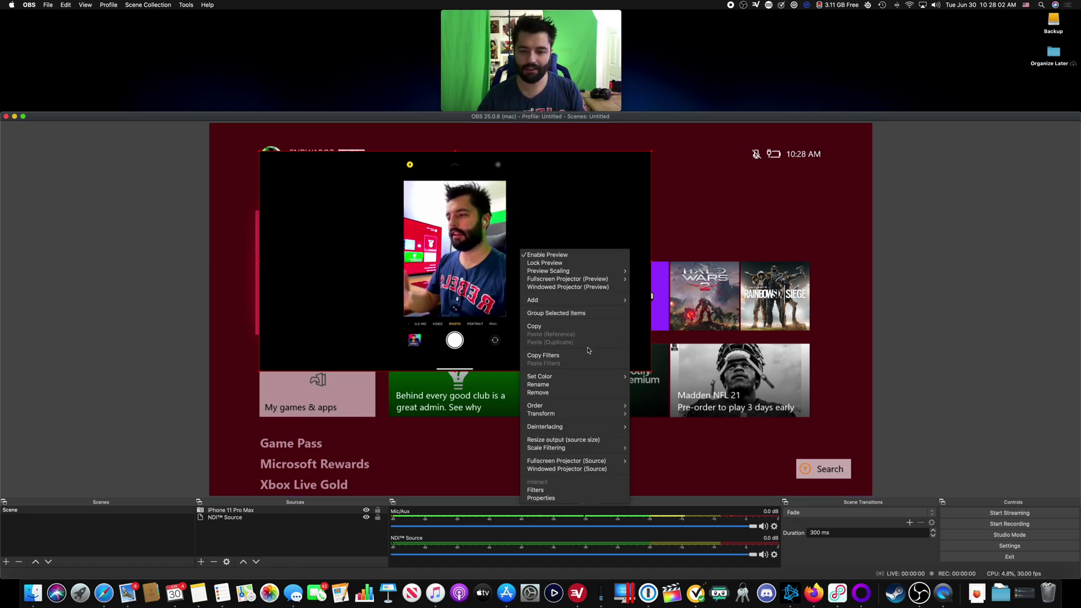
mouse_move(617, 412)
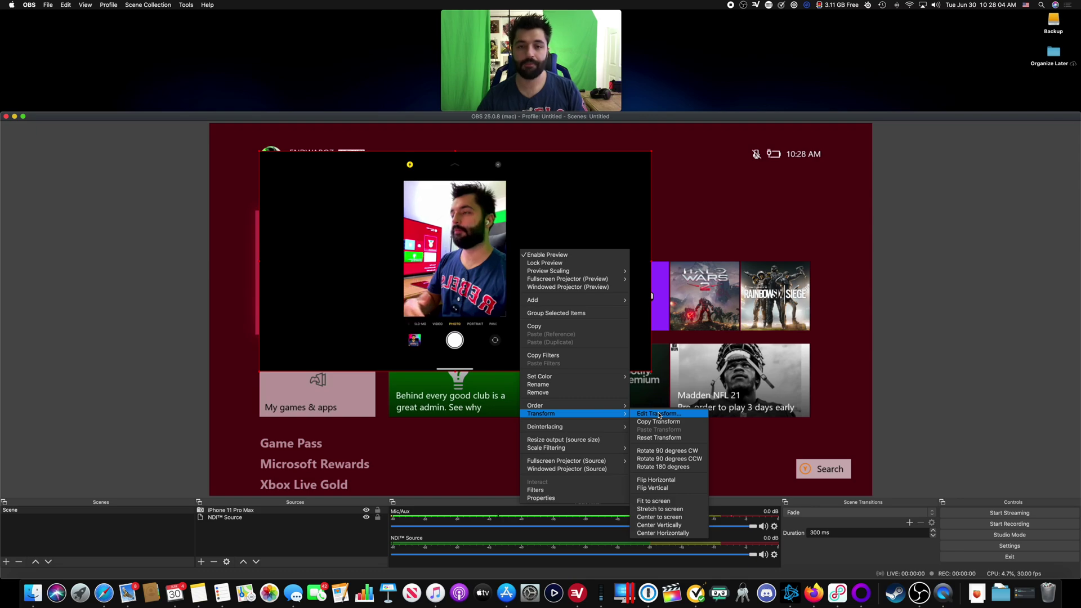
left_click(659, 415)
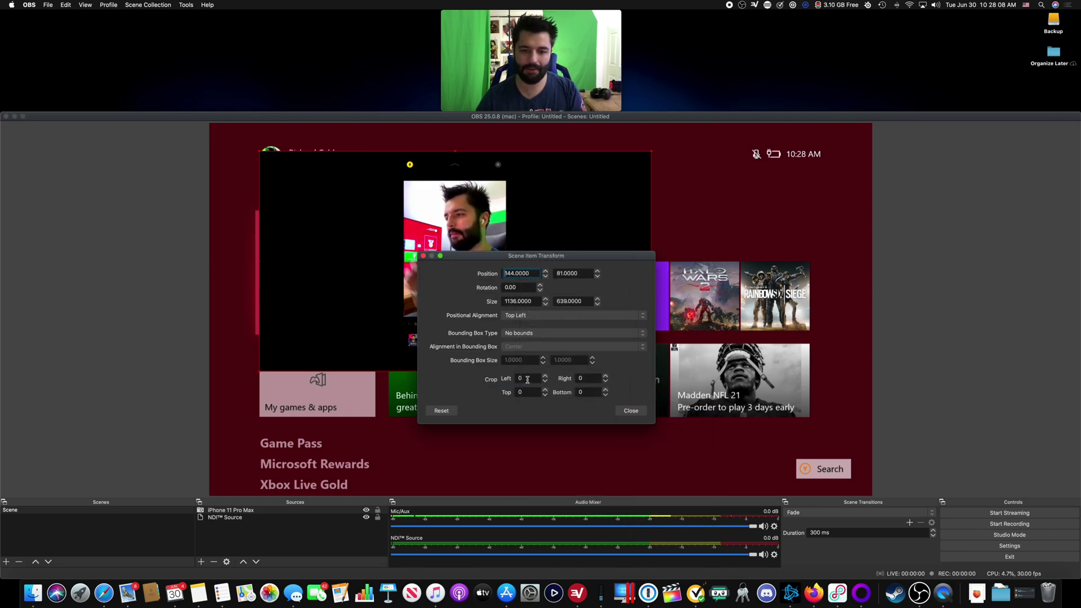
double_click(527, 379)
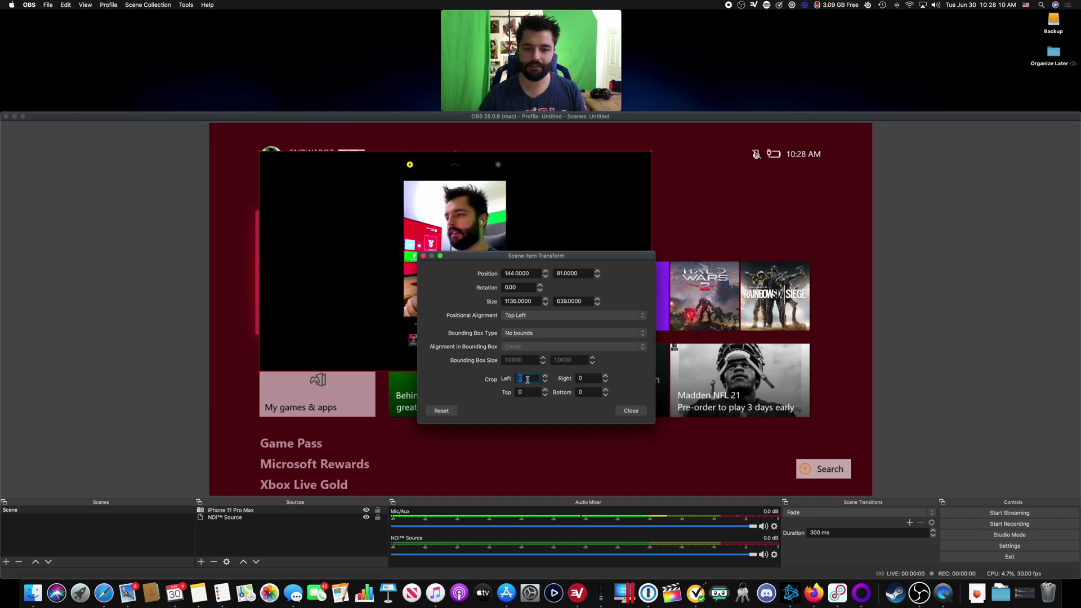
scroll(528, 379, "up", 20)
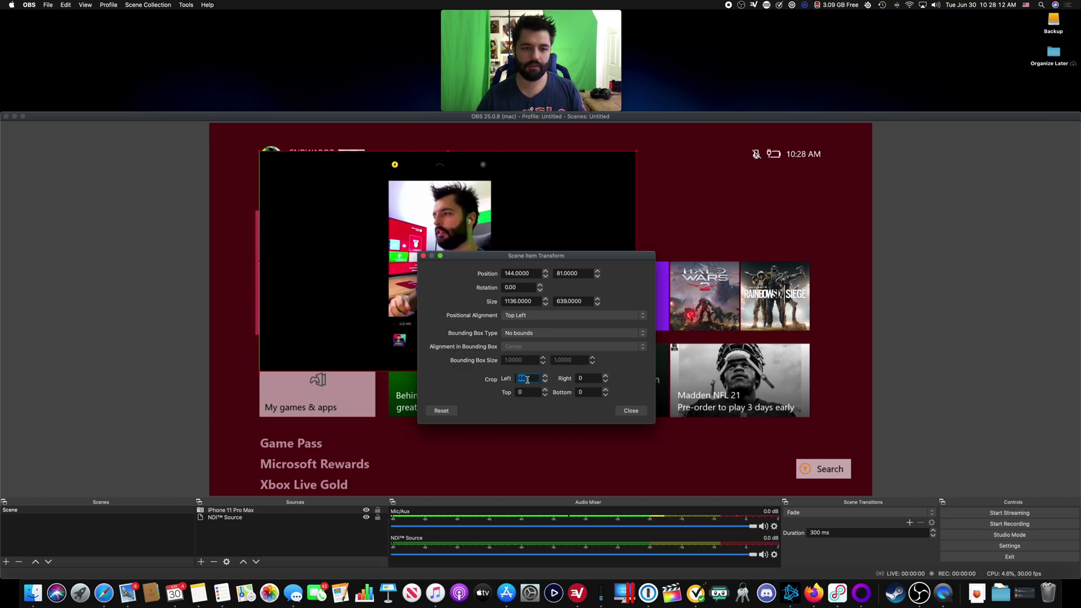
scroll(527, 379, "up", 20)
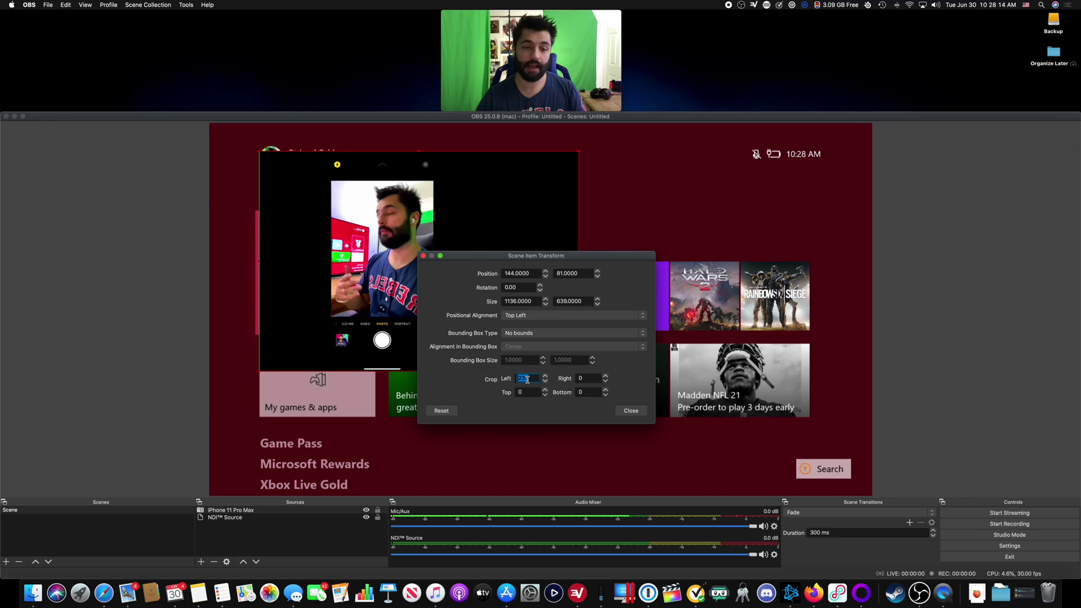
scroll(527, 379, "up", 5)
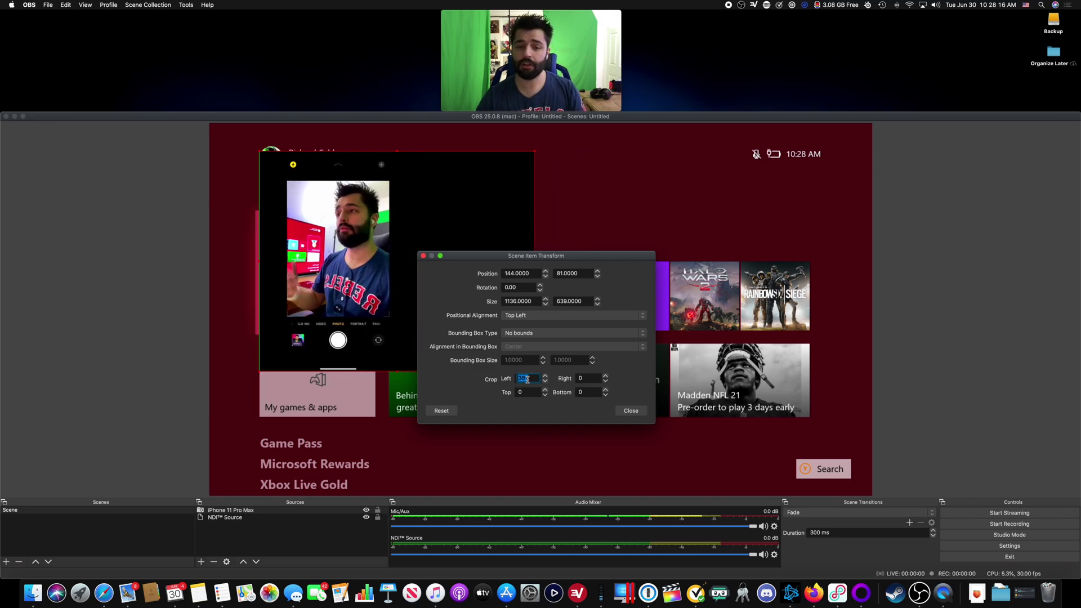
scroll(527, 379, "up", 4)
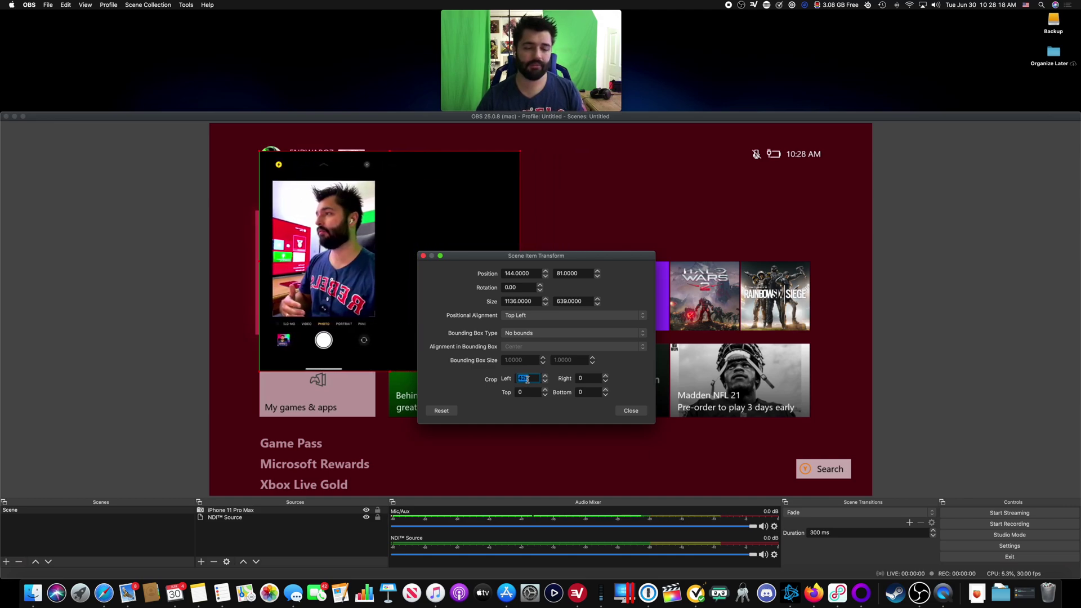
scroll(528, 378, "up", 3)
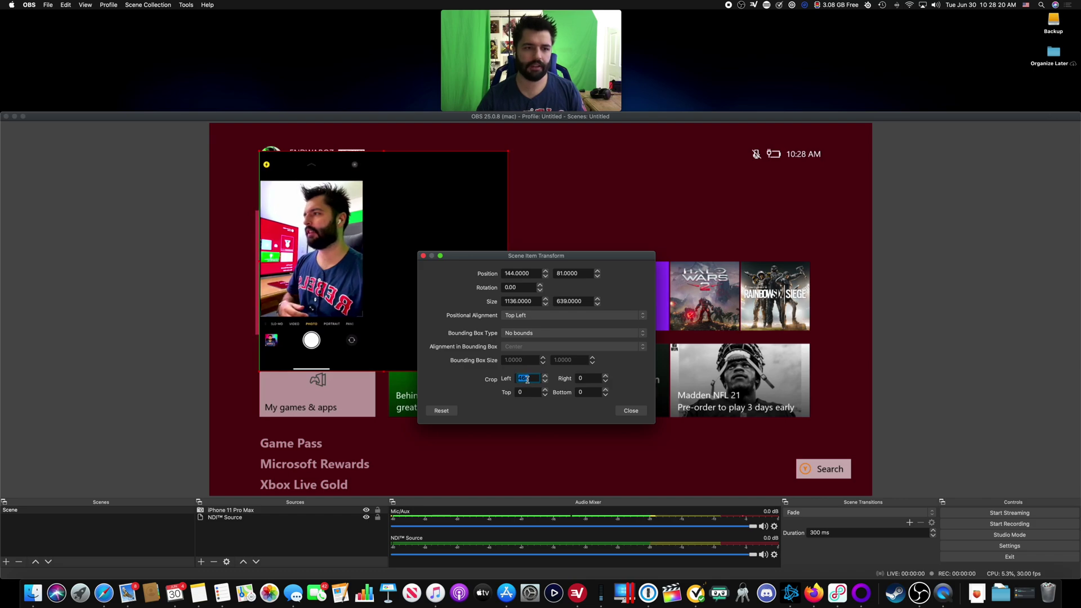
- Set the right crop to 477 and close the transform settings
left_click(587, 379)
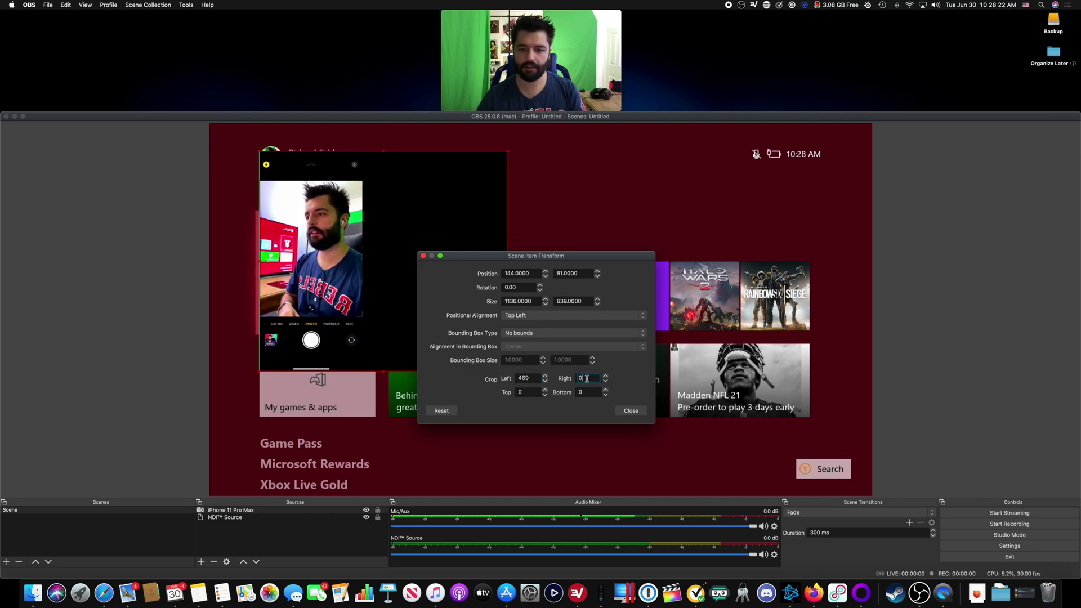
scroll(586, 378, "up", 15)
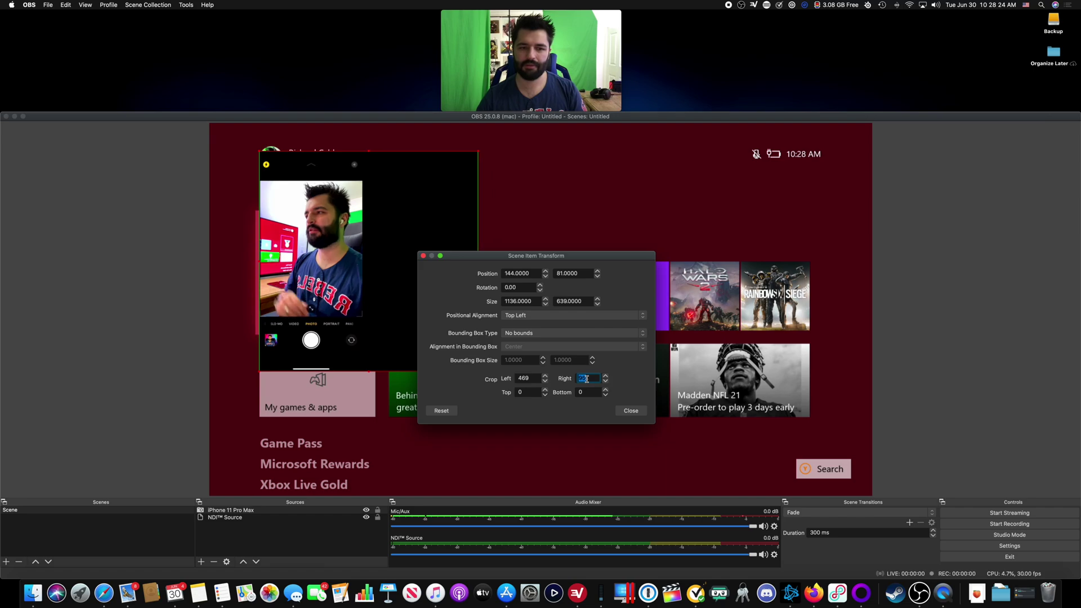
scroll(587, 379, "up", 12)
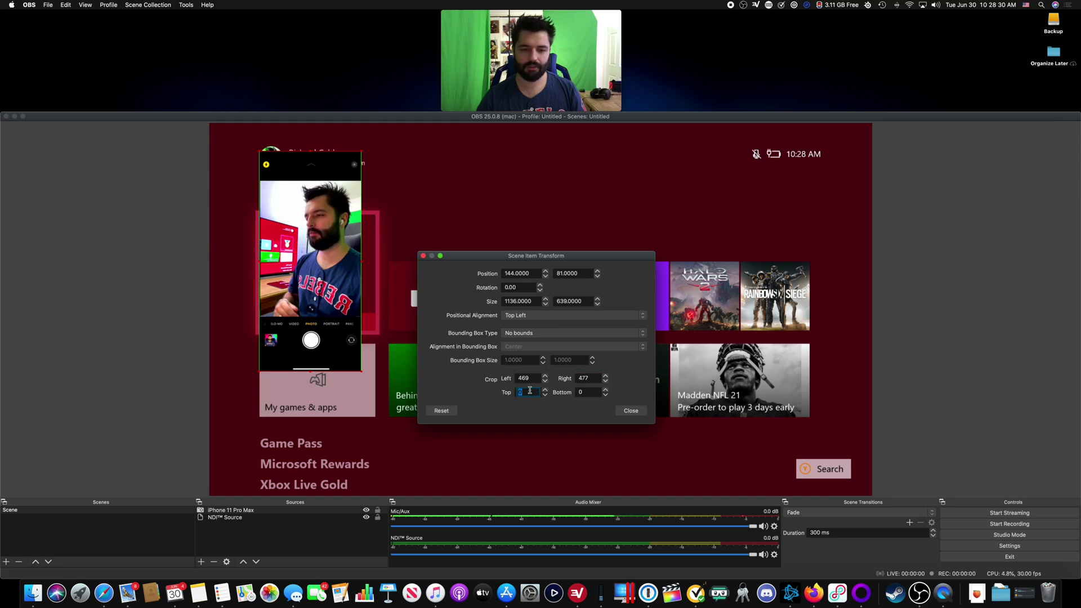
scroll(530, 390, "up", 8)
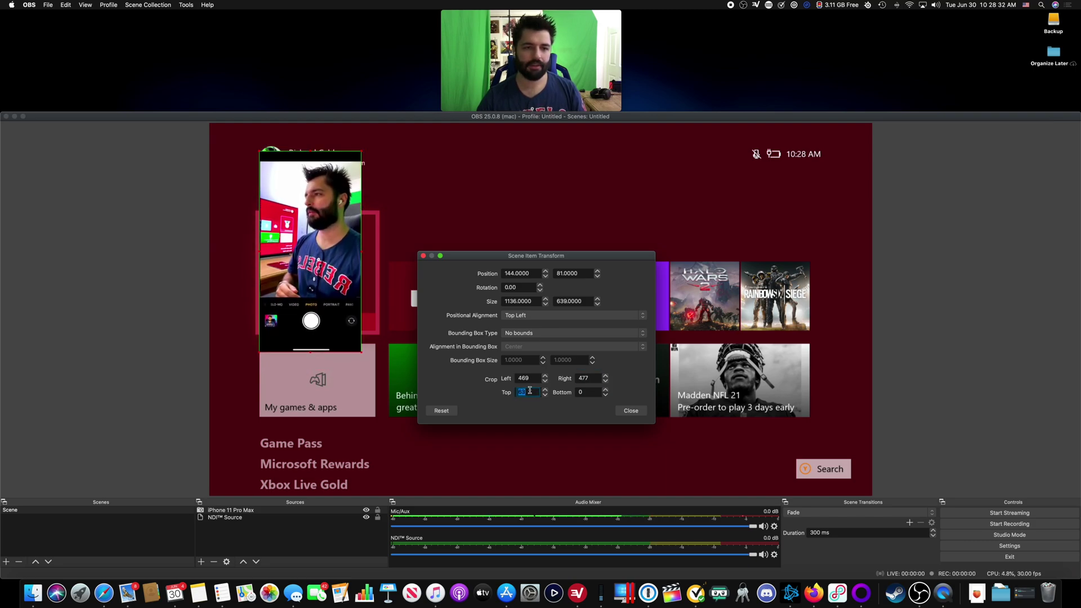
scroll(530, 390, "up", 3)
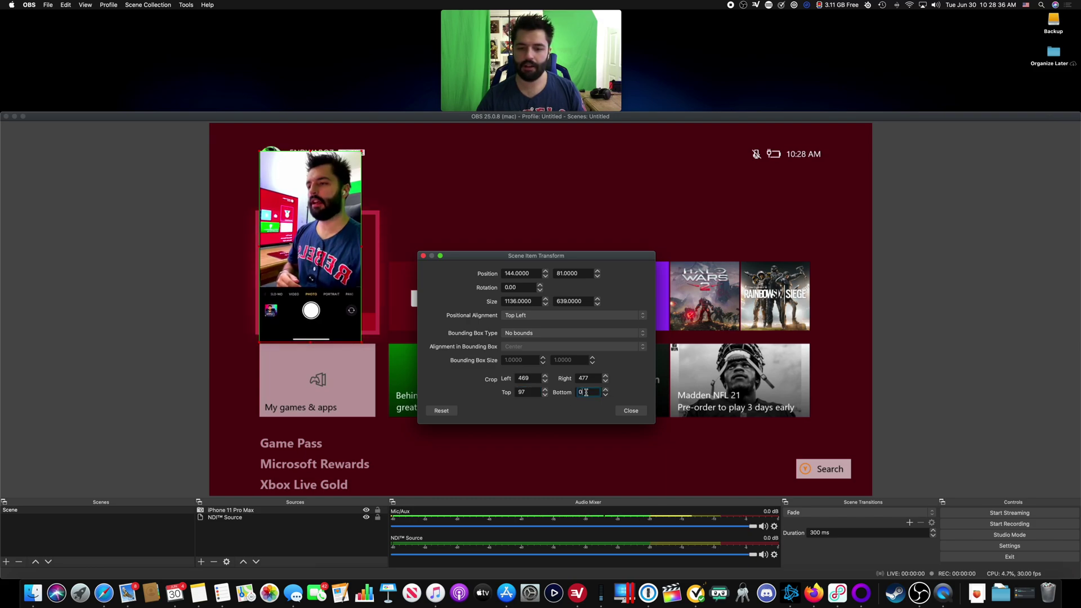
scroll(586, 392, "up", 15)
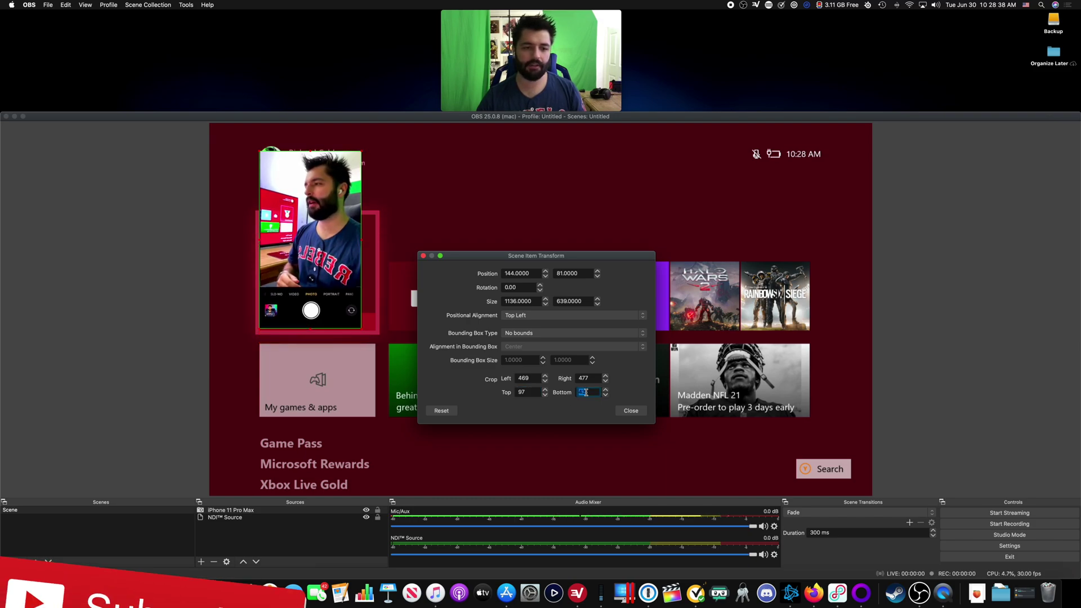
scroll(586, 392, "up", 3)
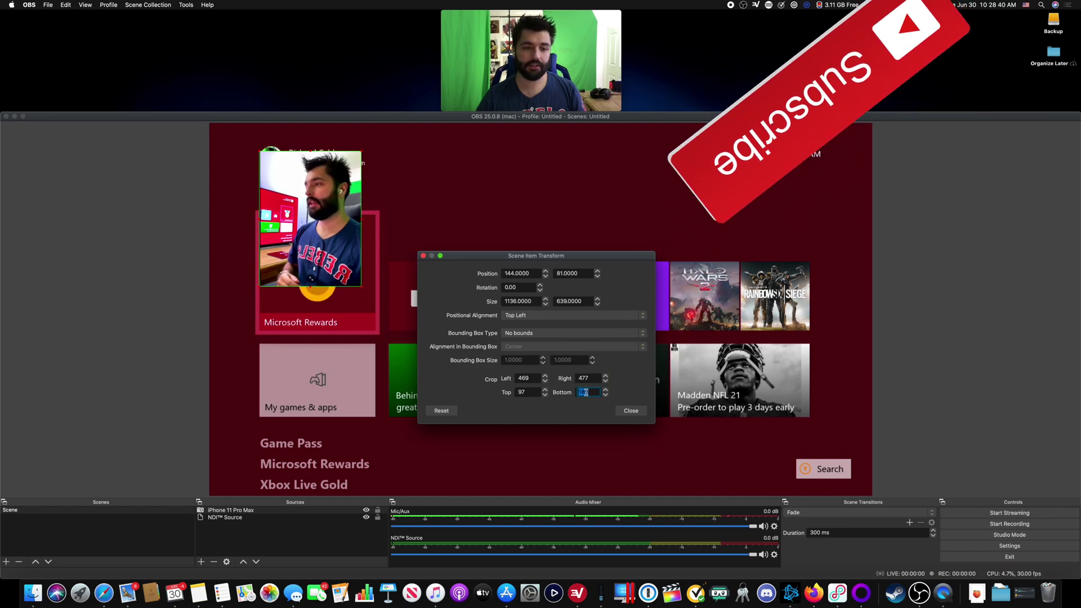
scroll(586, 392, "up", 3)
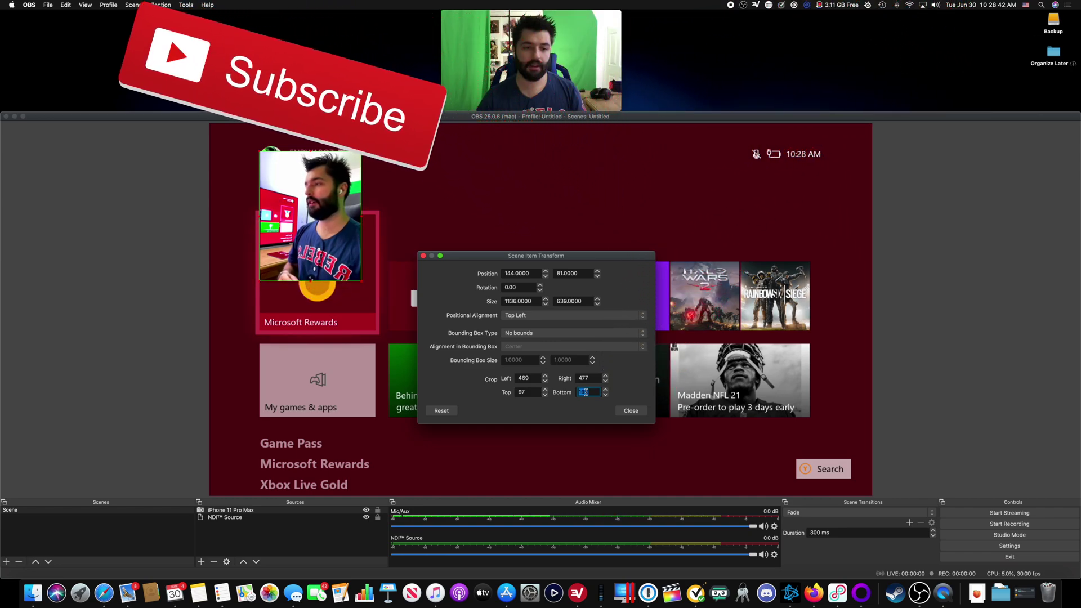
scroll(586, 392, "up", 2)
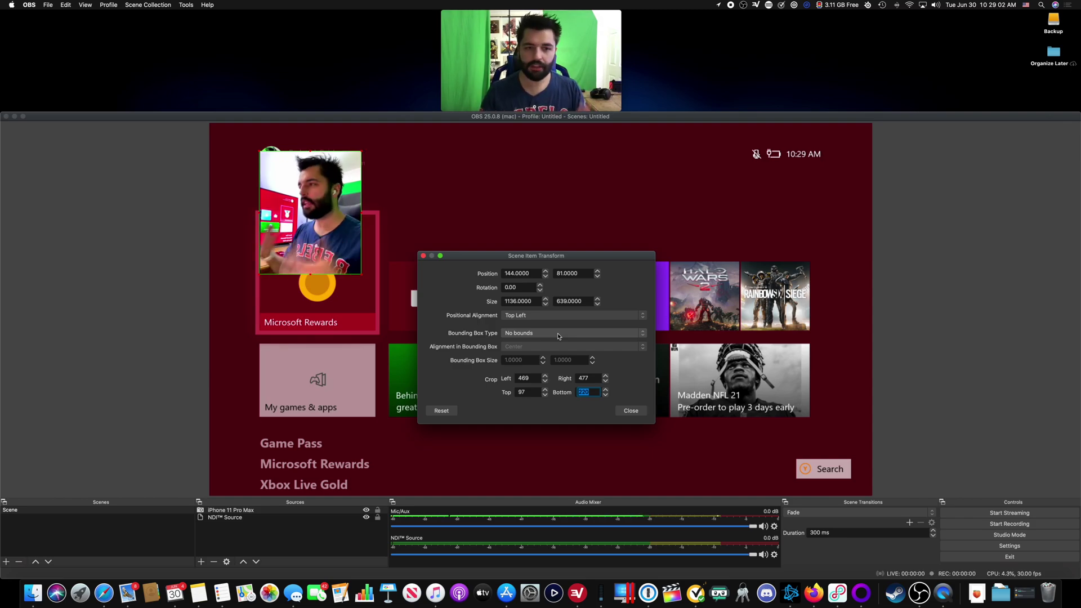
left_click(630, 411)
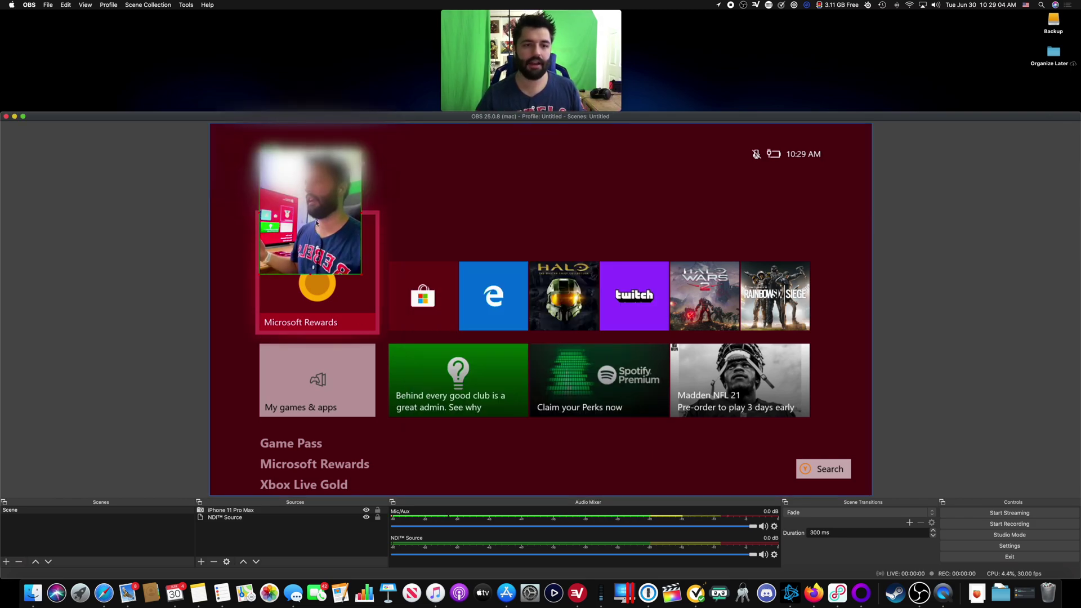
- Flip the iPhone insert horizontally and place it over the lower-left My games & apps tile
left_click_drag(321, 217, 246, 421)
right_click(307, 404)
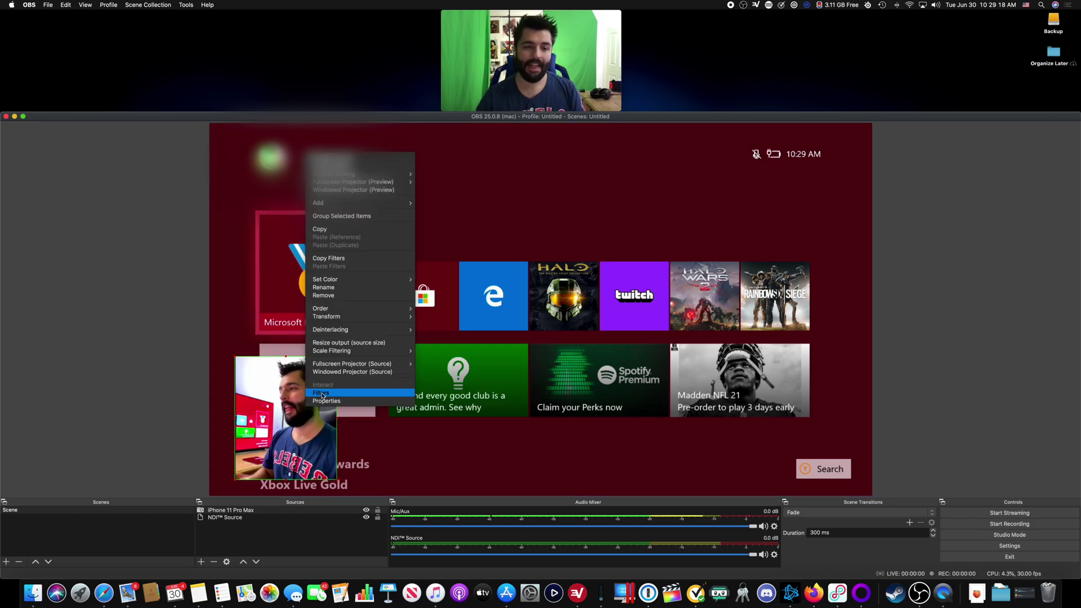
mouse_move(355, 319)
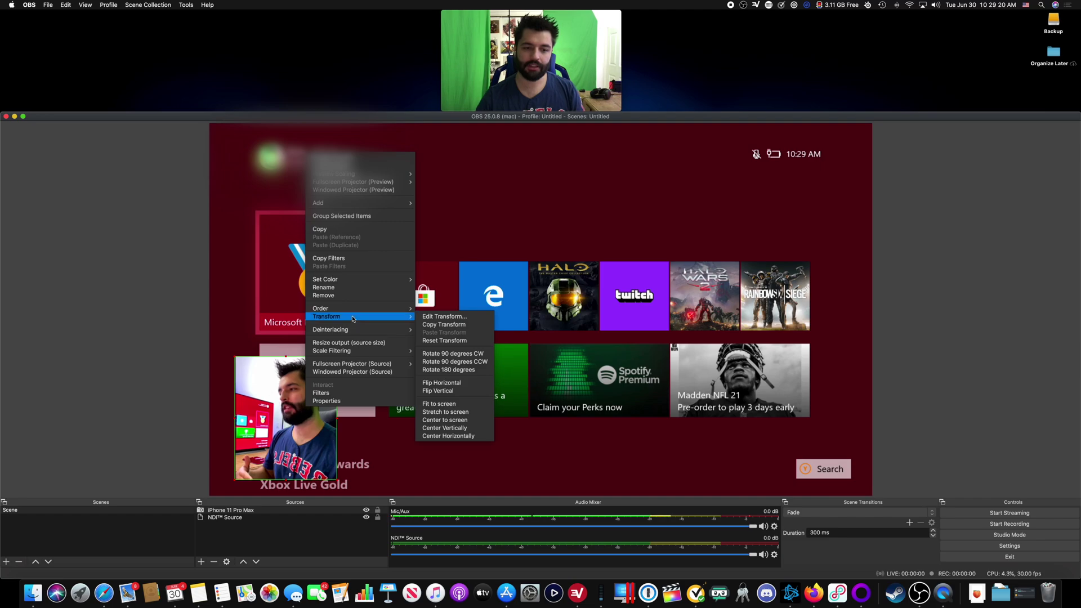
left_click(444, 383)
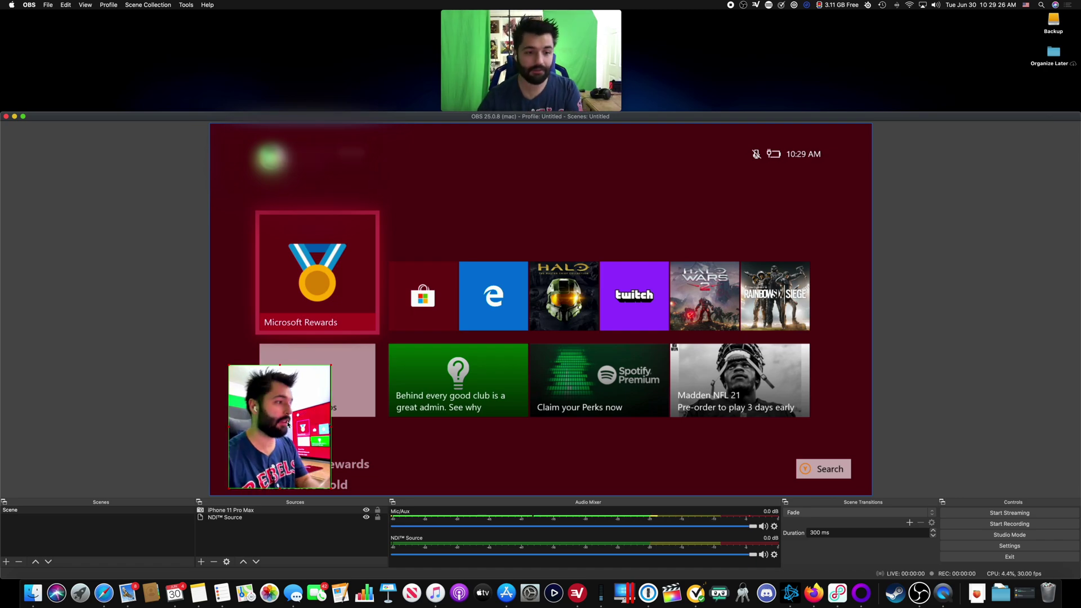
left_click_drag(297, 412, 268, 408)
- Give the iPhone source a default-named green Chroma Key filter (similarity 400, smoothness 80)
right_click(308, 400)
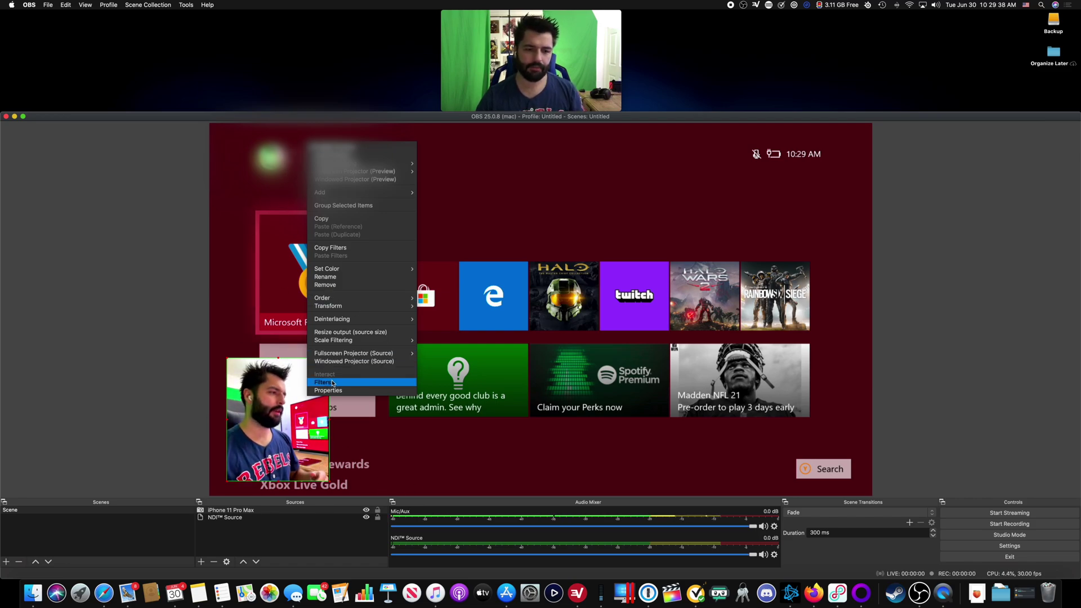
left_click(332, 382)
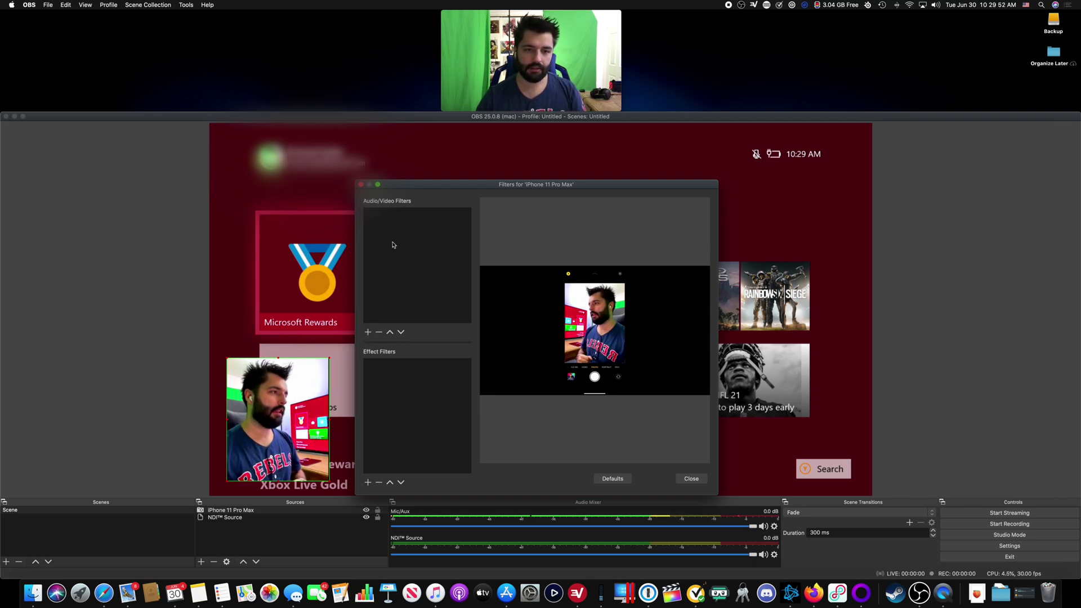
left_click(369, 483)
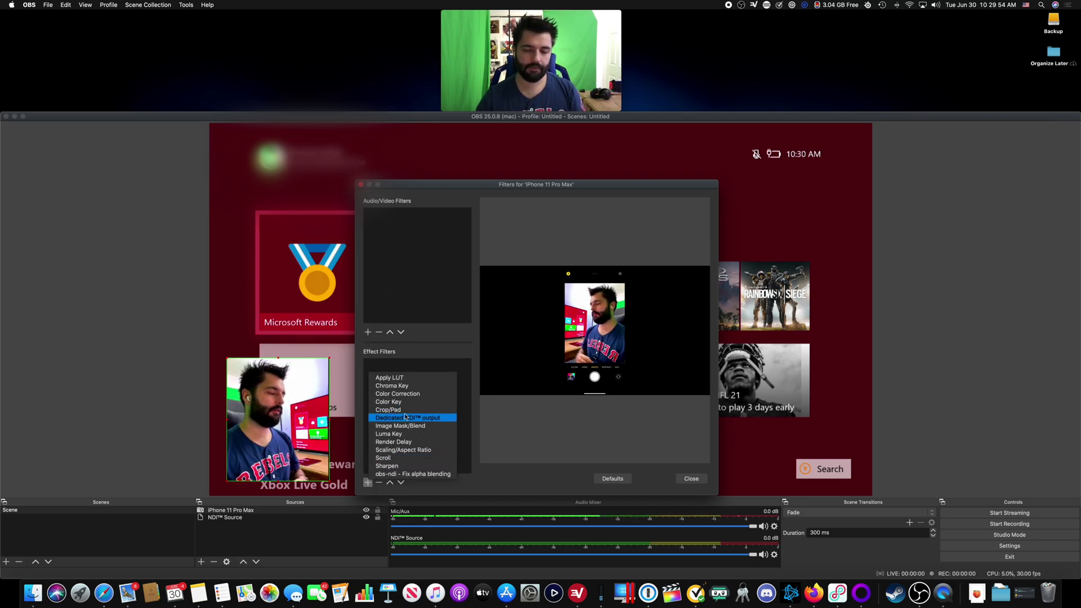
left_click(403, 386)
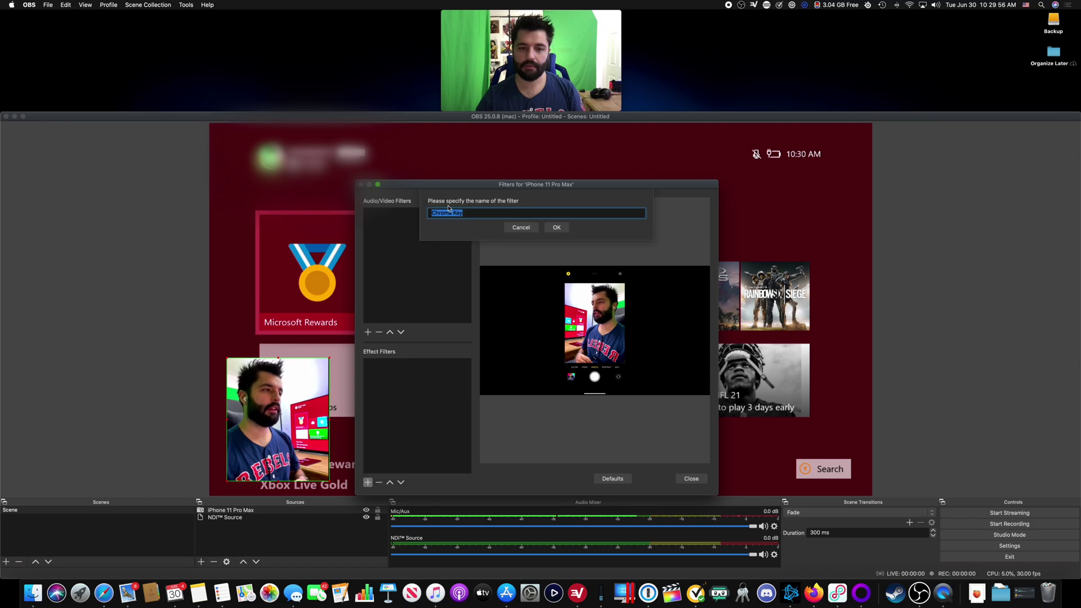
left_click(556, 226)
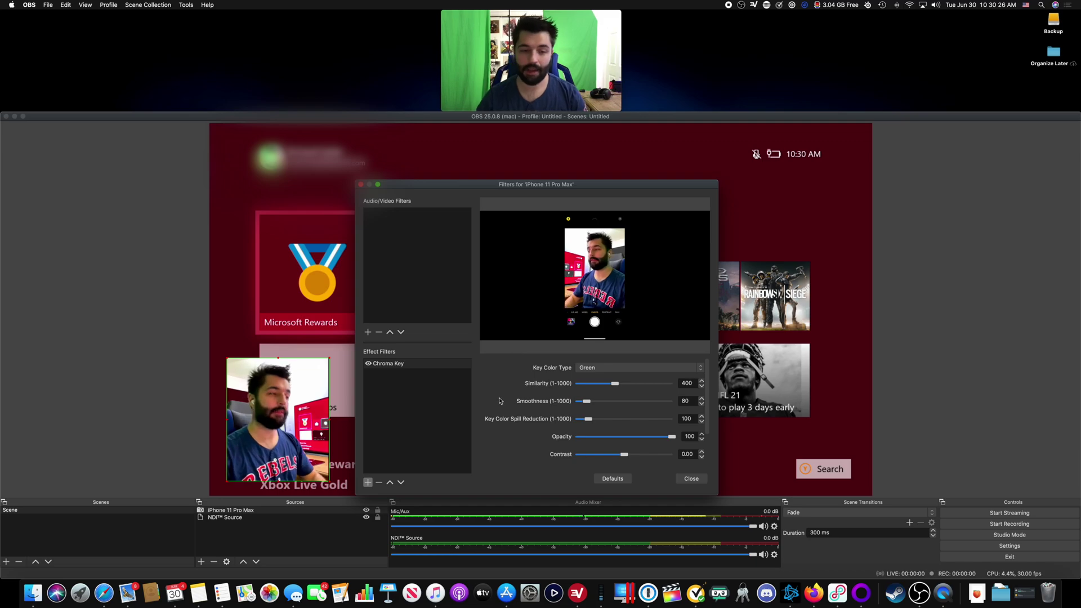
left_click(691, 478)
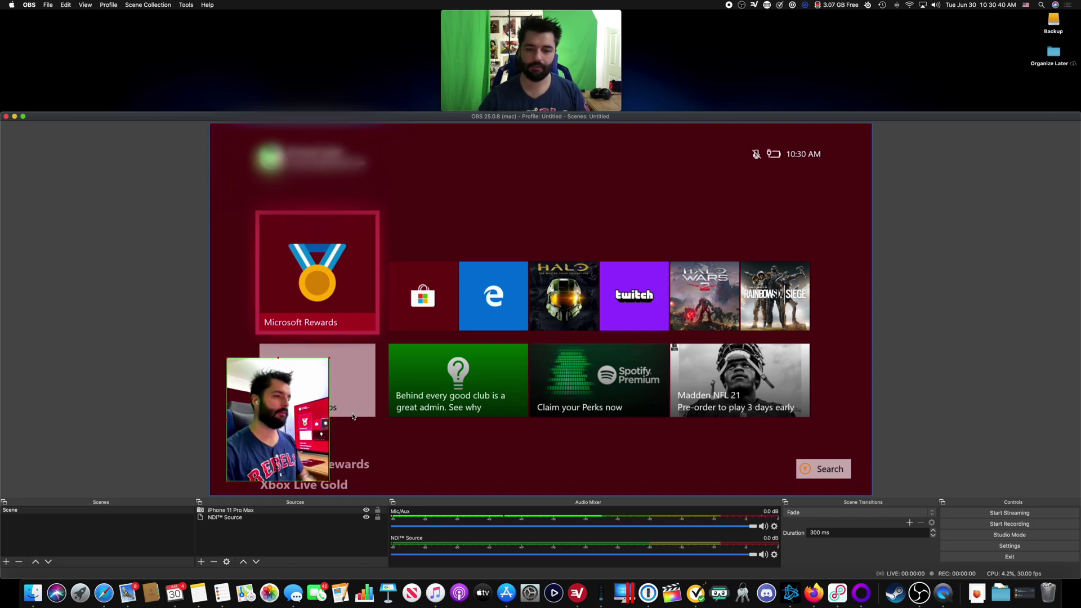
- Move the keyed iPhone insert up over the Microsoft Rewards tile
left_click_drag(324, 394, 307, 207)
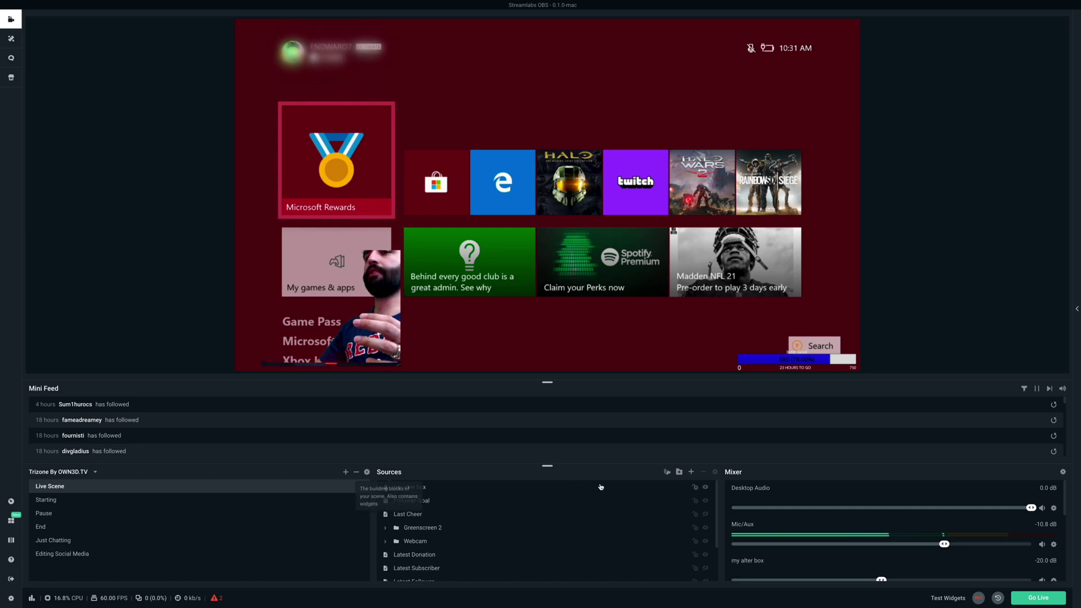
- Open Streamlabs OBS's Add Source dialog, listing Standard sources and Widgets
left_click(691, 472)
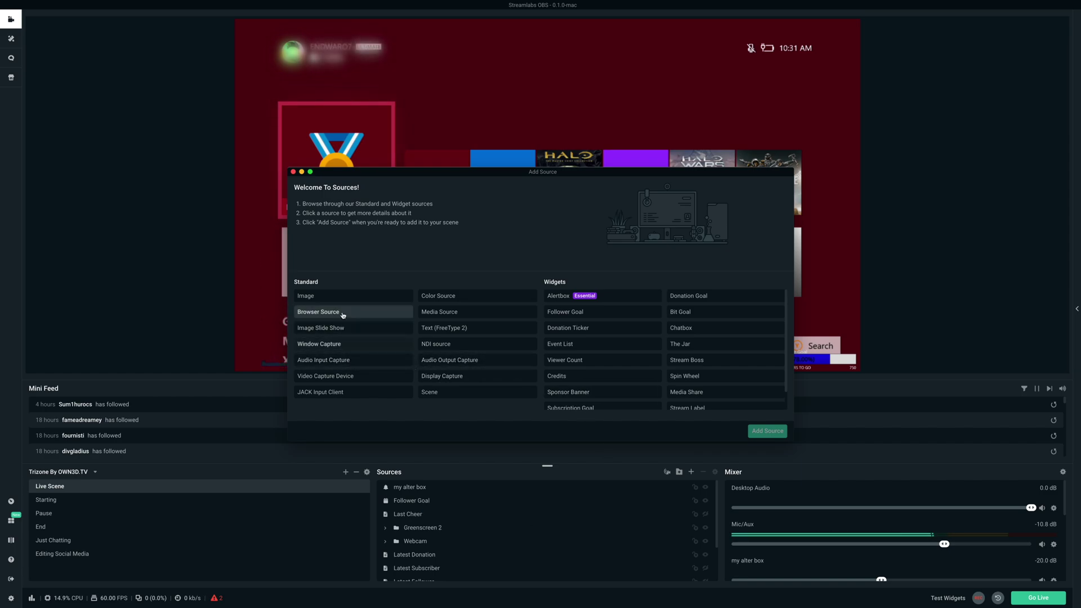
- Add a new Video Capture Device source named 'iphone' to the Live Scene
left_click(348, 378)
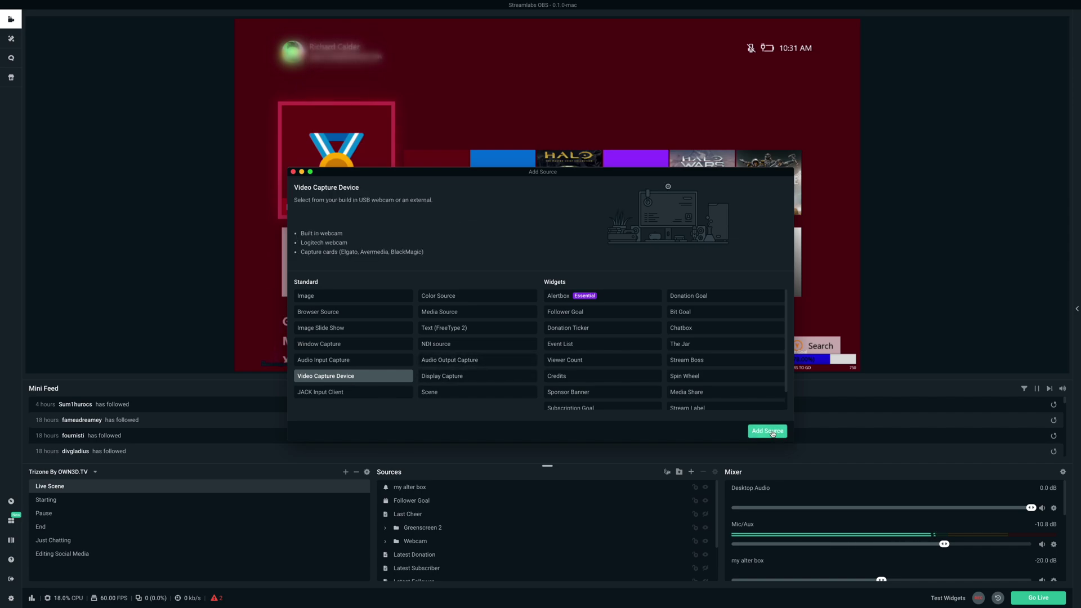
left_click(770, 431)
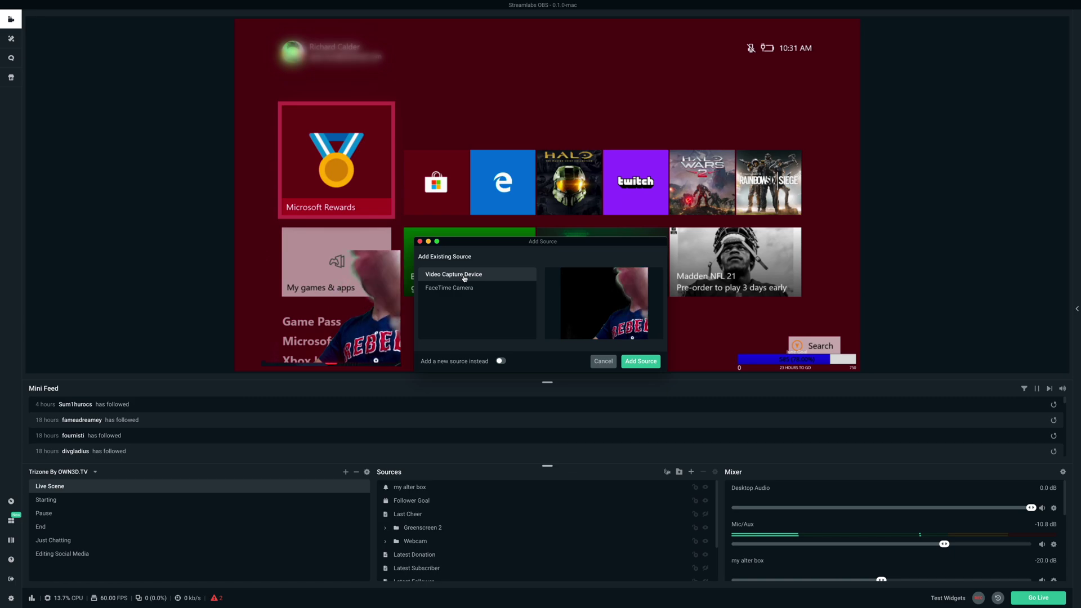
left_click(501, 362)
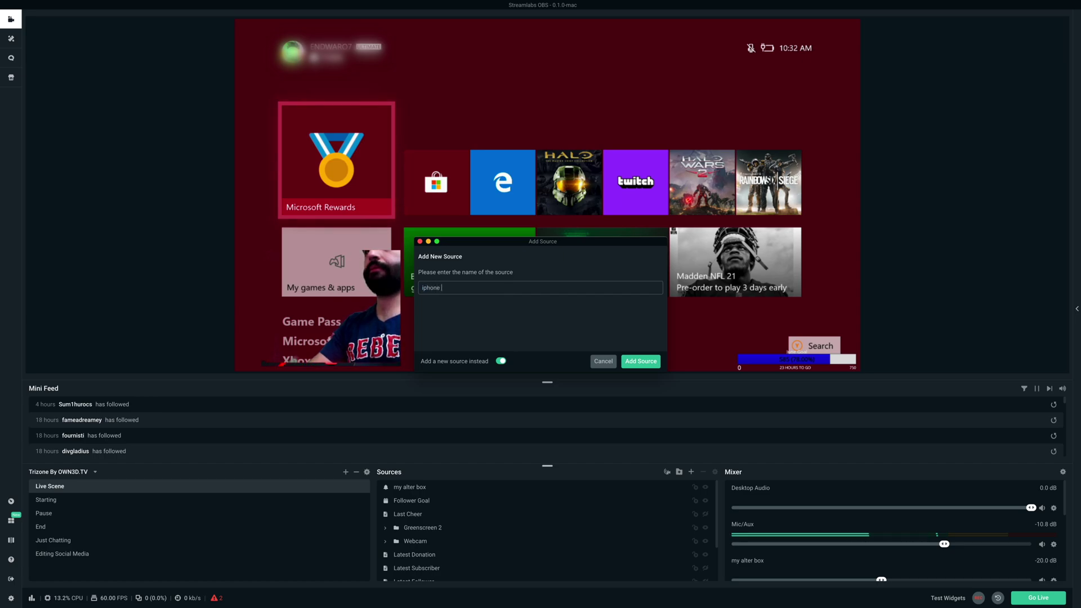
key("Return")
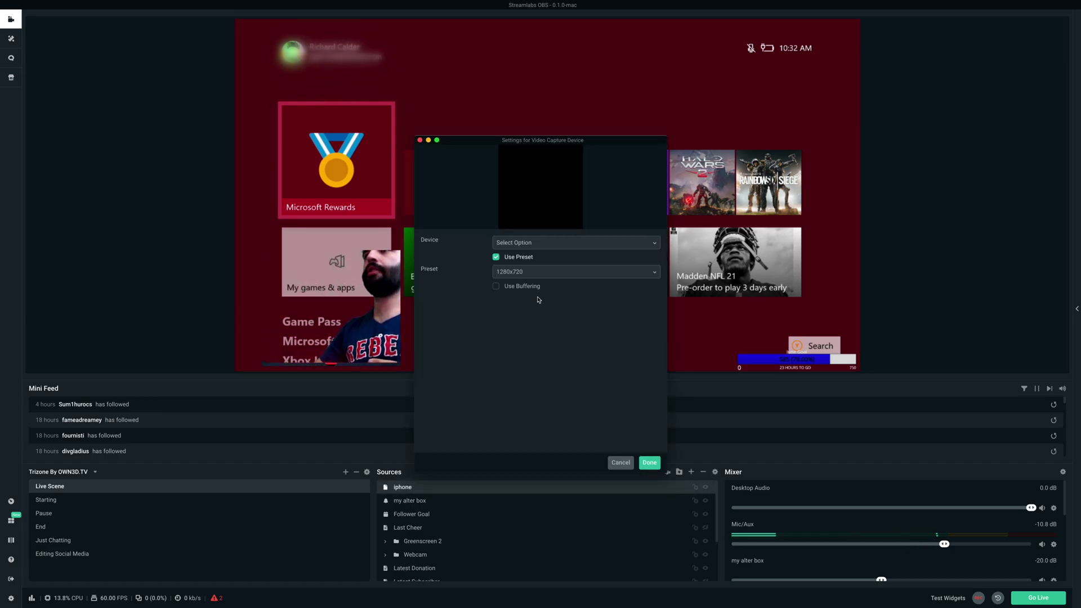
- Set the iphone source's device to iPhone 11 Pro and drag it toward the canvas centre
left_click(550, 247)
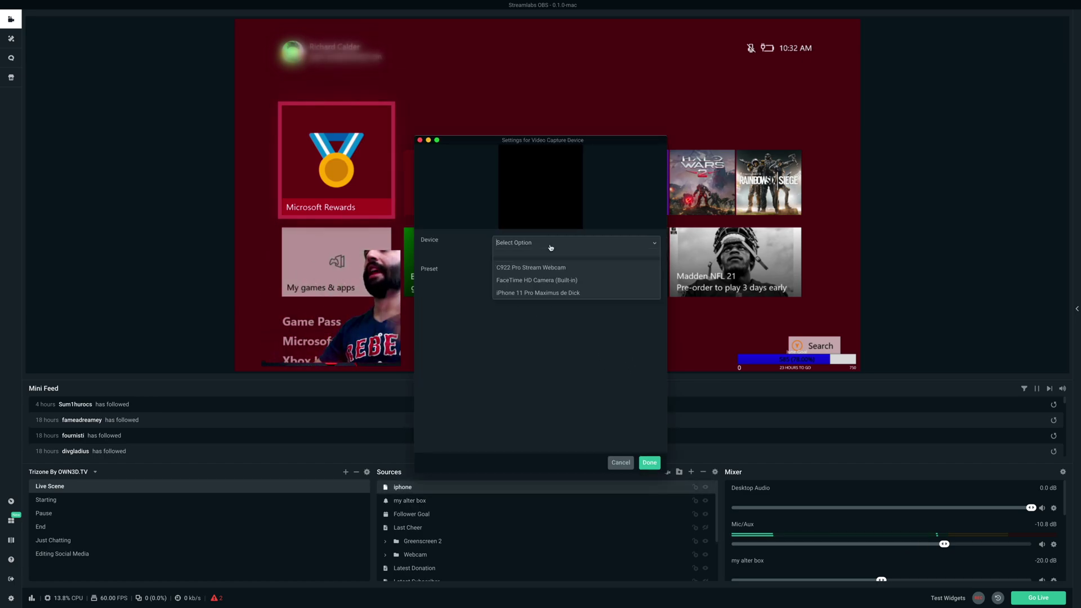
left_click(537, 294)
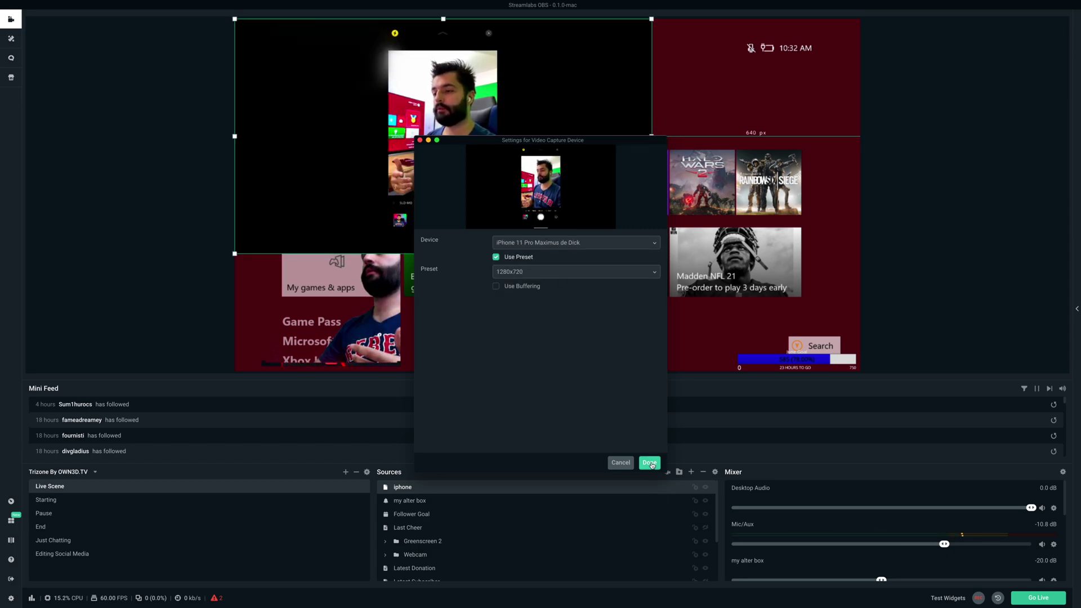
left_click(649, 462)
left_click_drag(434, 109, 590, 197)
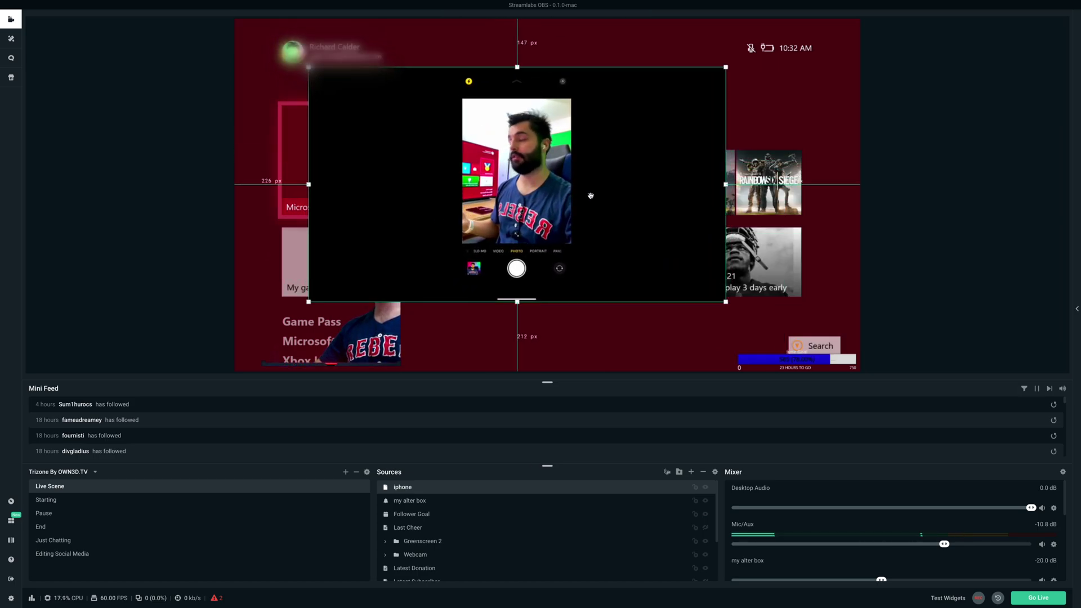
right_click(583, 159)
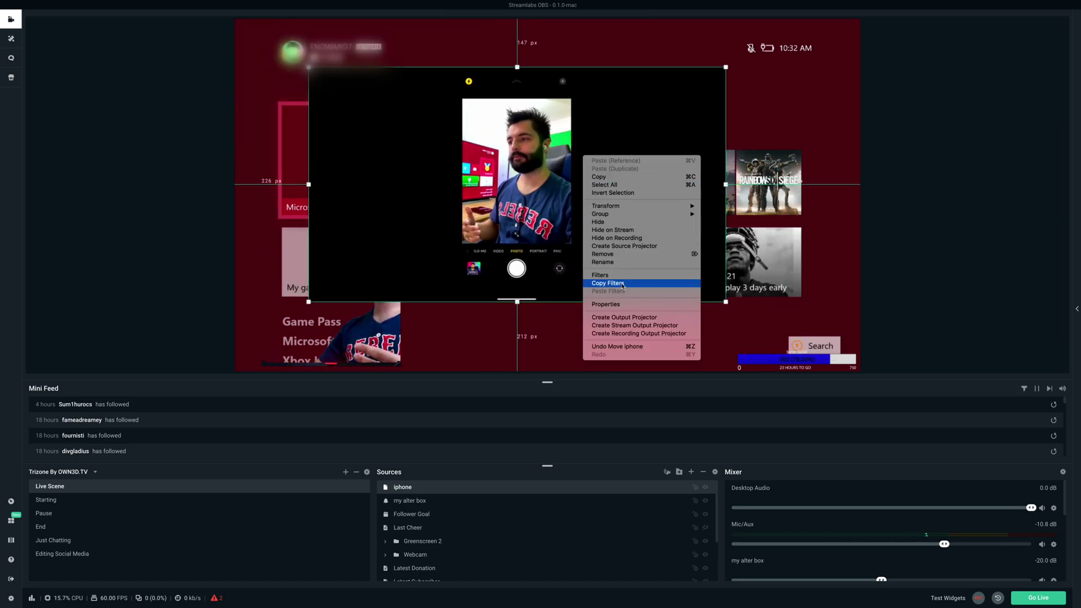
- Crop the iphone source by 275 px on the left and 355 px on the right
mouse_move(637, 206)
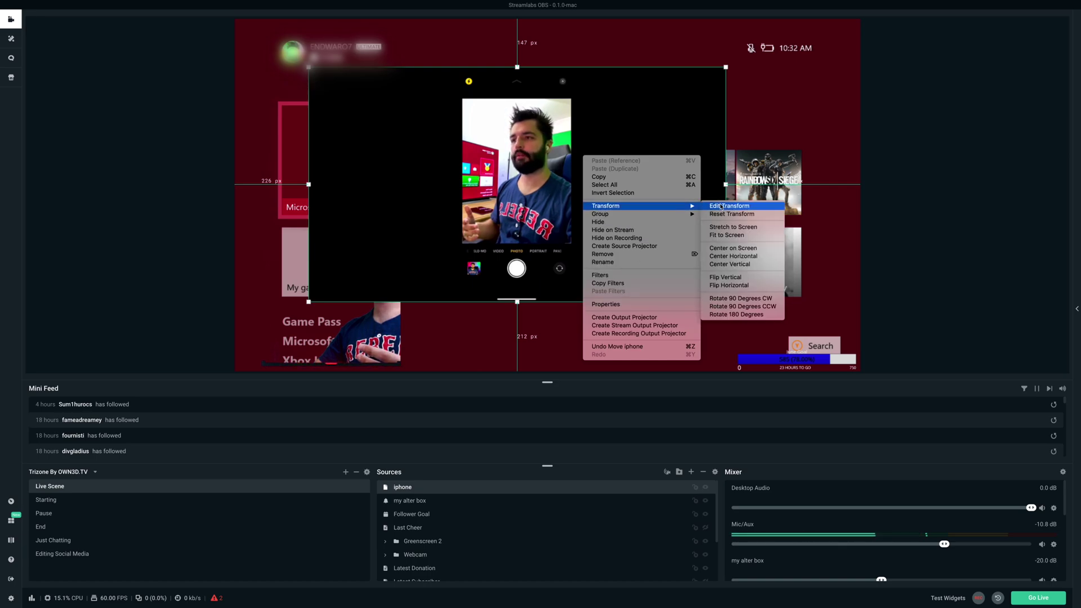
left_click(720, 206)
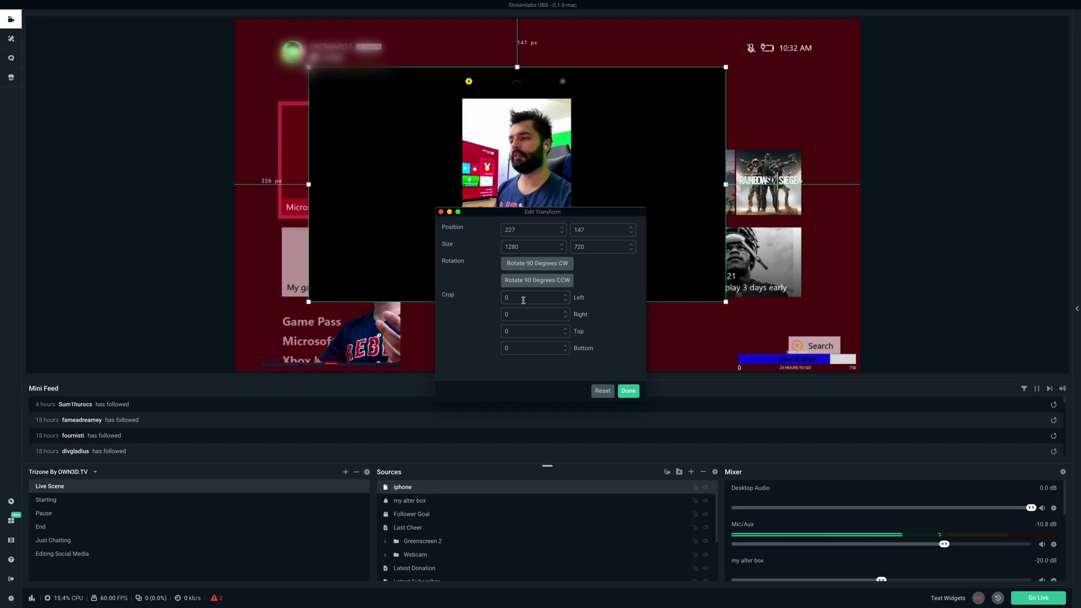
scroll(523, 300, "up", 20)
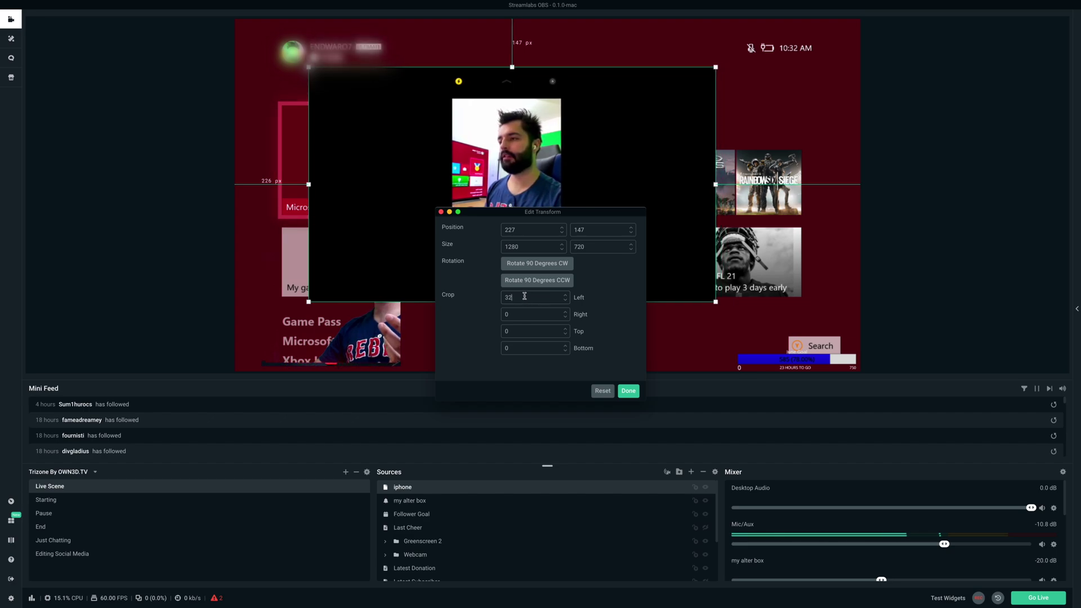
scroll(522, 297, "up", 20)
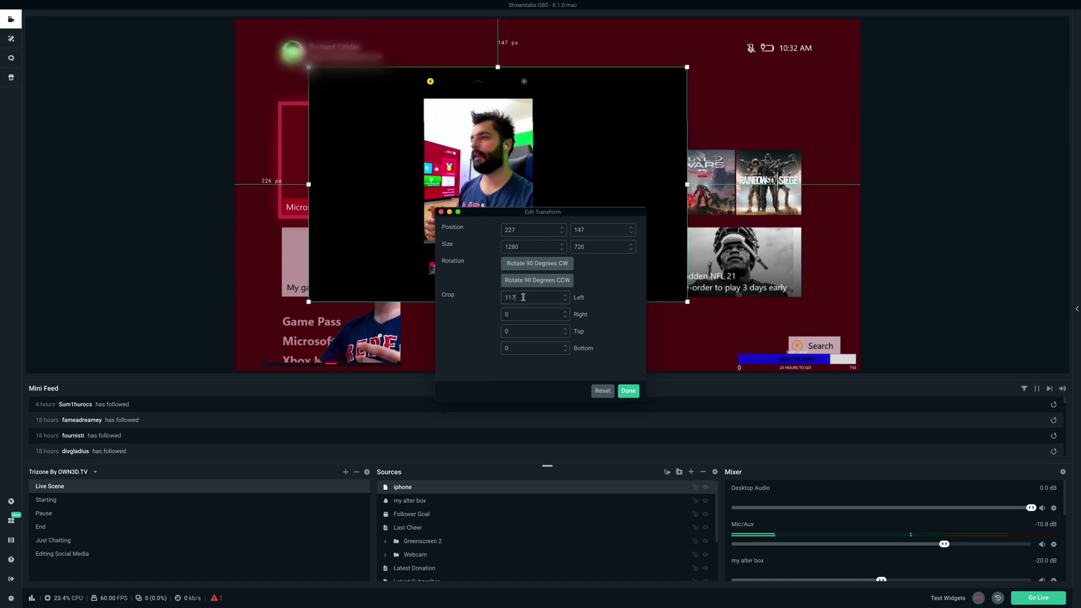
scroll(523, 297, "up", 20)
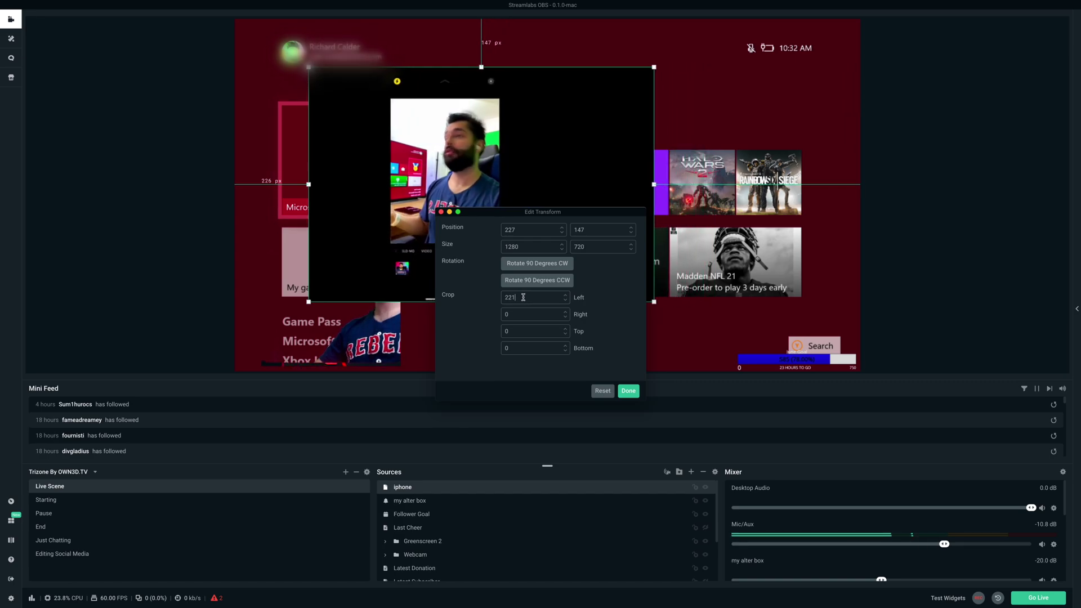
scroll(522, 301, "up", 20)
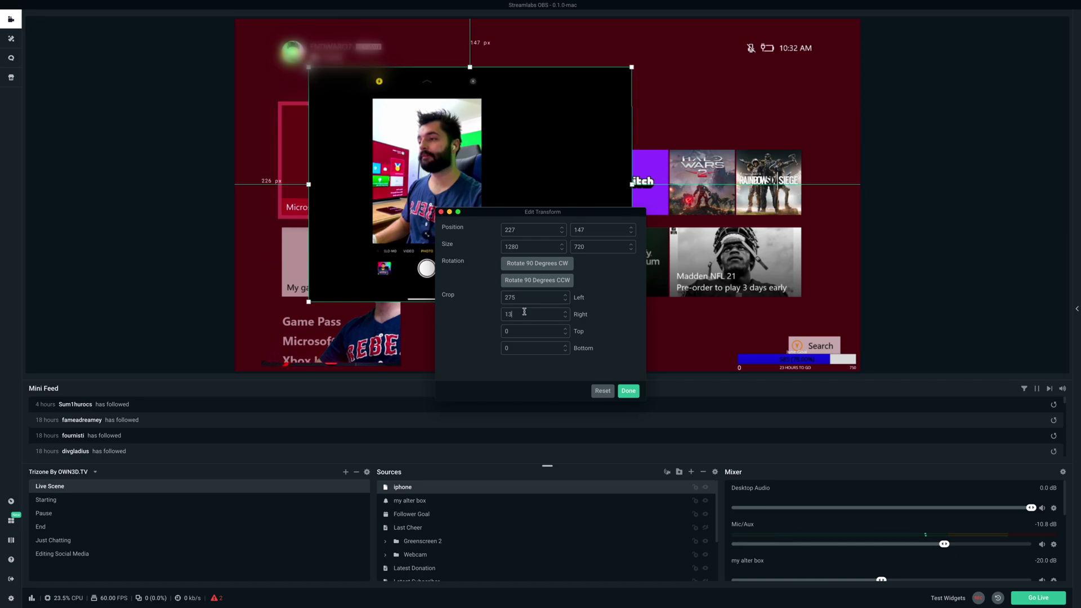
scroll(524, 311, "up", 20)
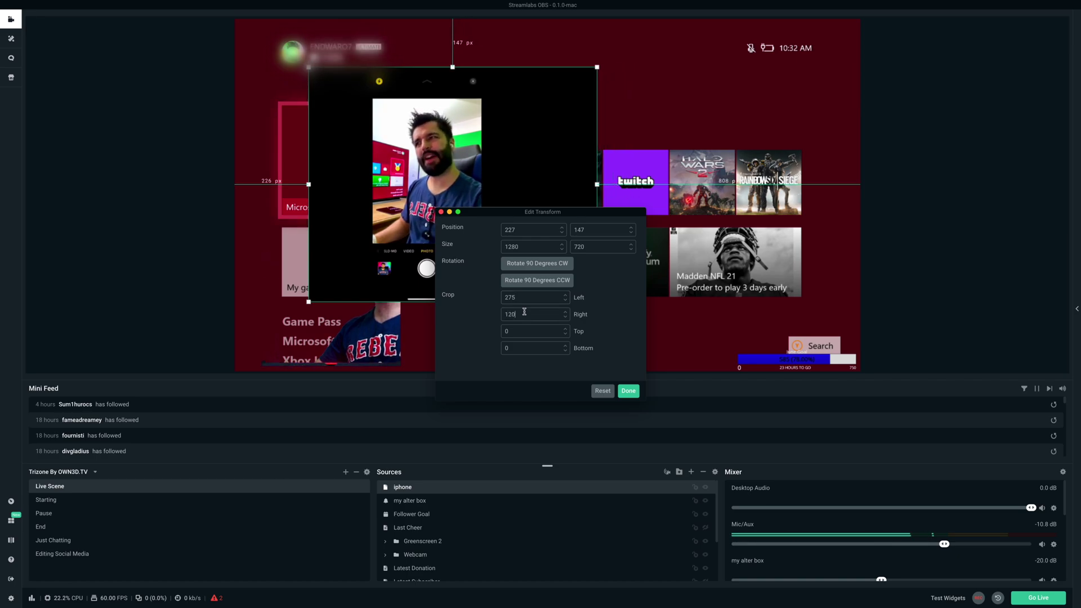
scroll(524, 311, "up", 20)
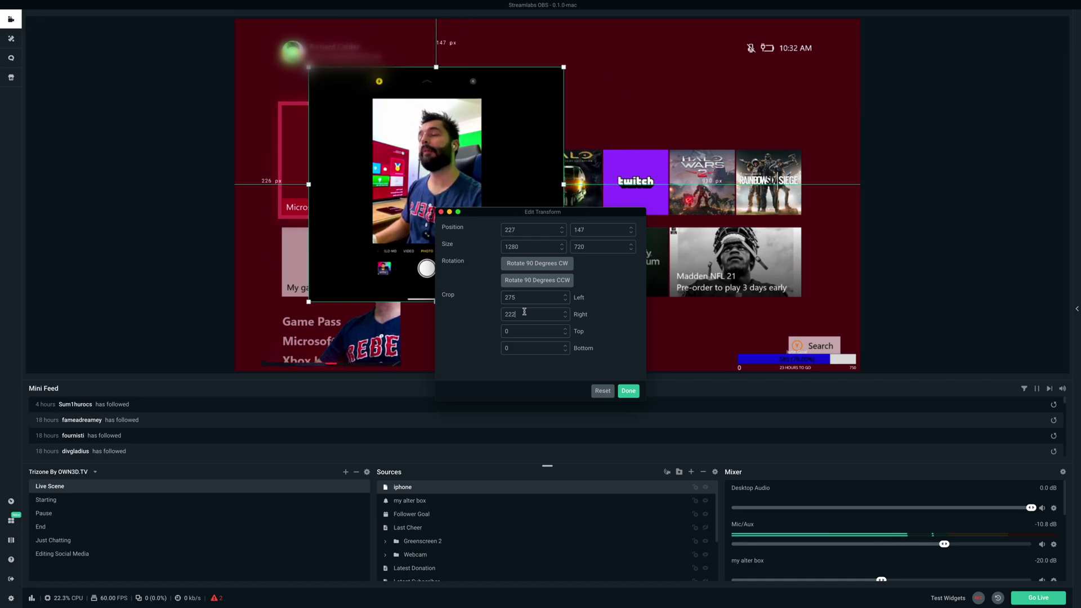
scroll(524, 311, "up", 20)
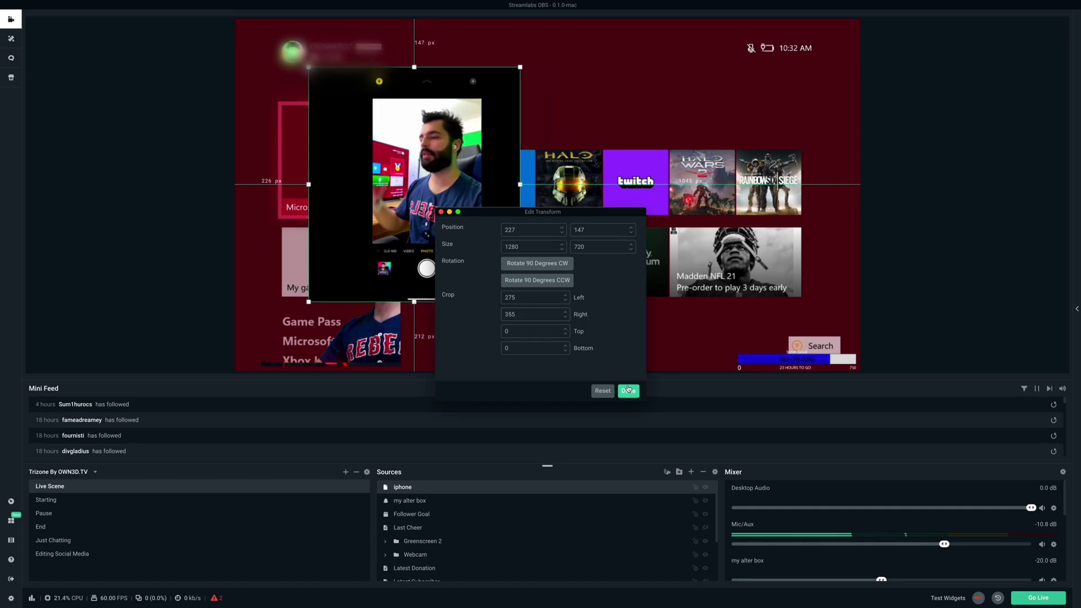
left_click(628, 392)
- Give the iphone source a Green Color Key filter with similarity lowered to 403
right_click(468, 188)
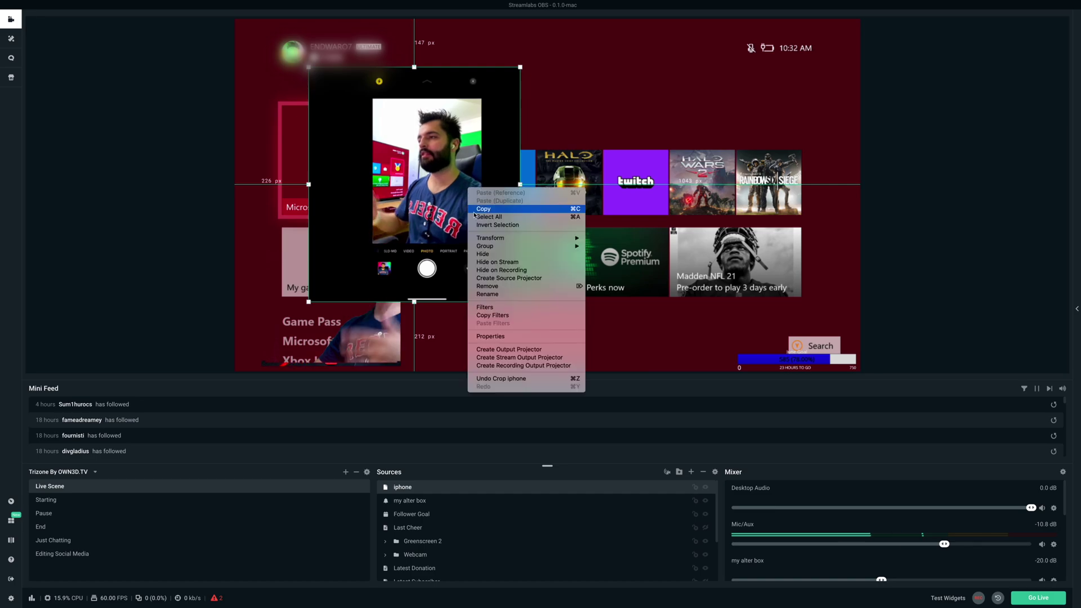
left_click(511, 311)
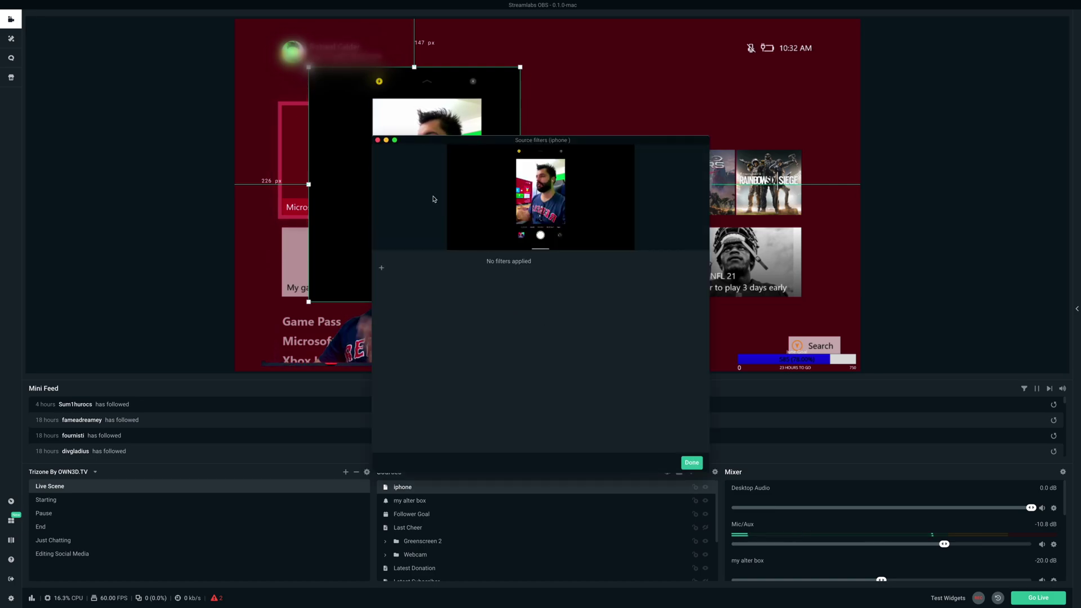
left_click(381, 269)
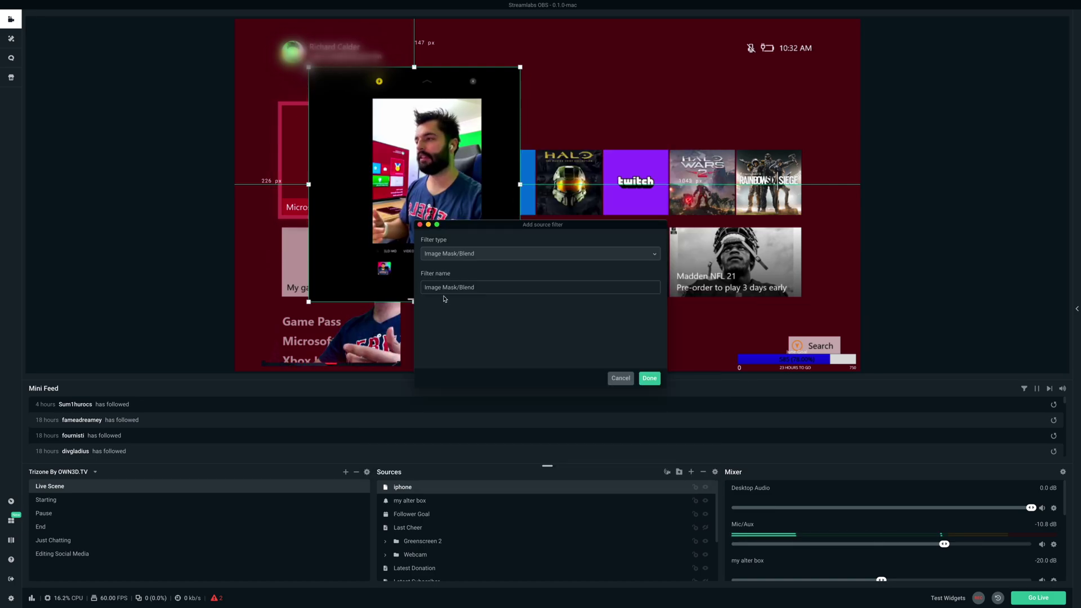
left_click(480, 256)
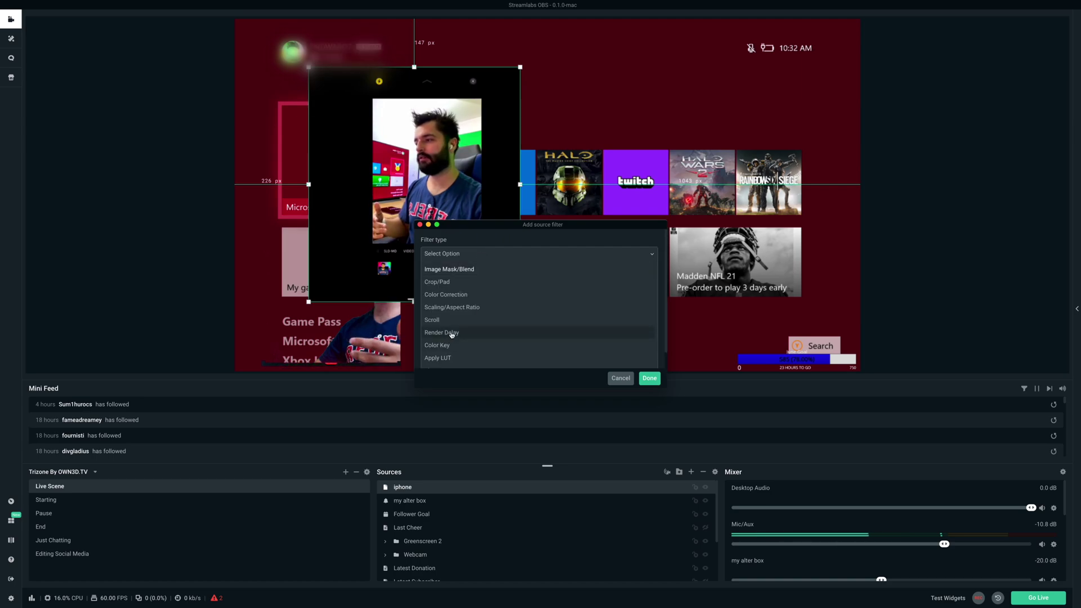
left_click(445, 328)
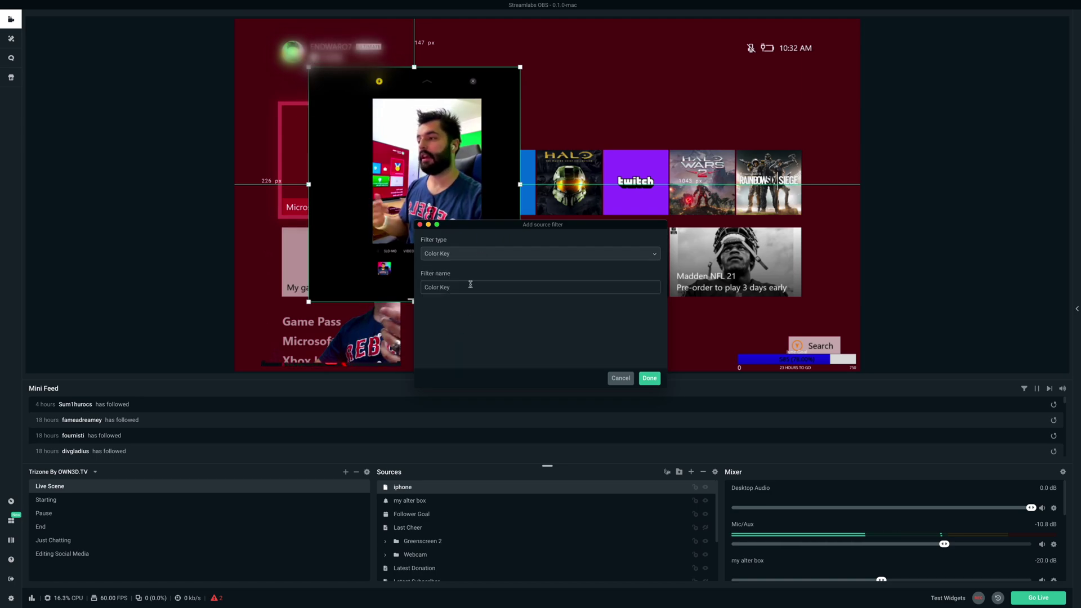
left_click(649, 377)
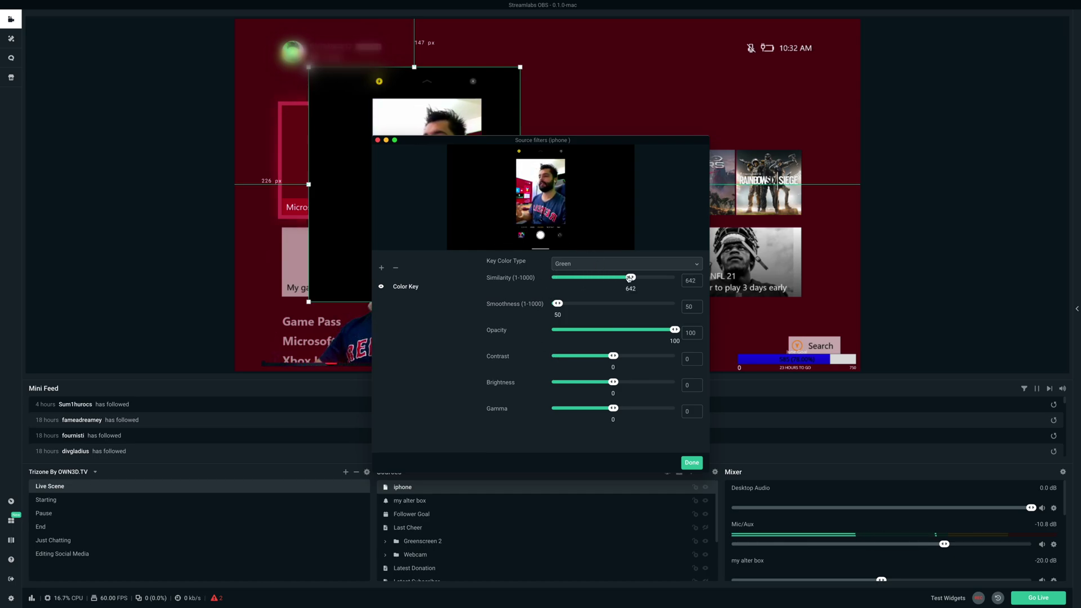
left_click_drag(631, 278, 587, 279)
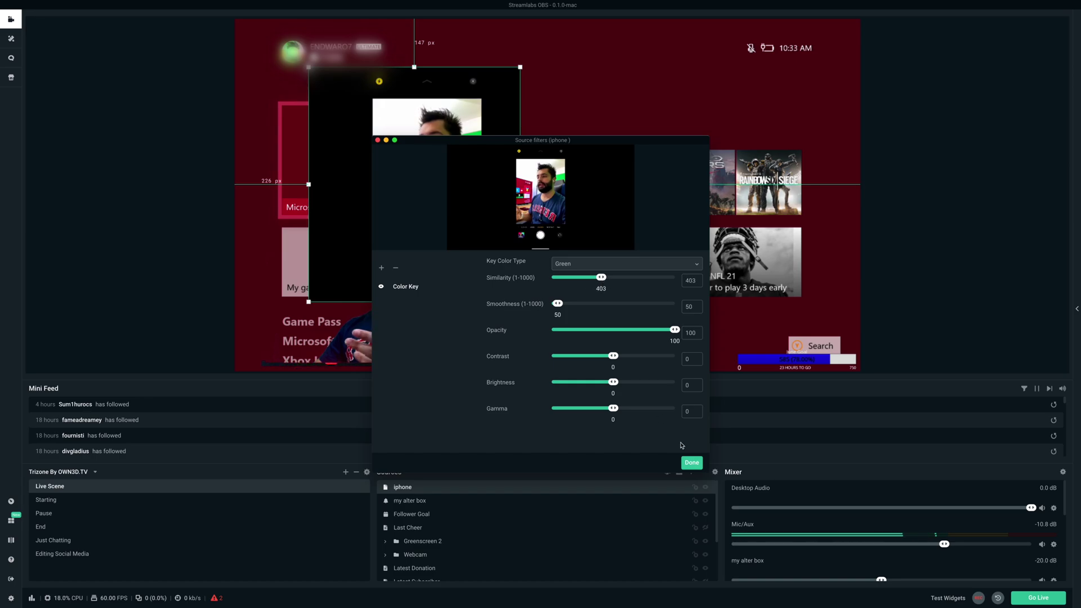
left_click(693, 463)
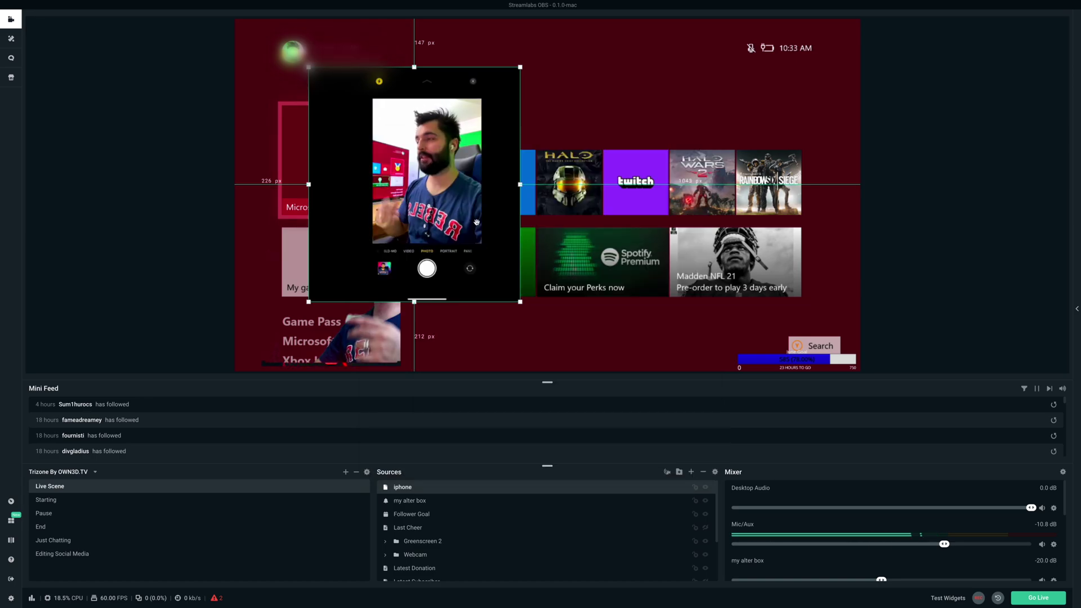
- Reposition the keyed Memoji feed over the Xbox dashboard, then quit Streamlabs OBS
left_click_drag(491, 201, 525, 183)
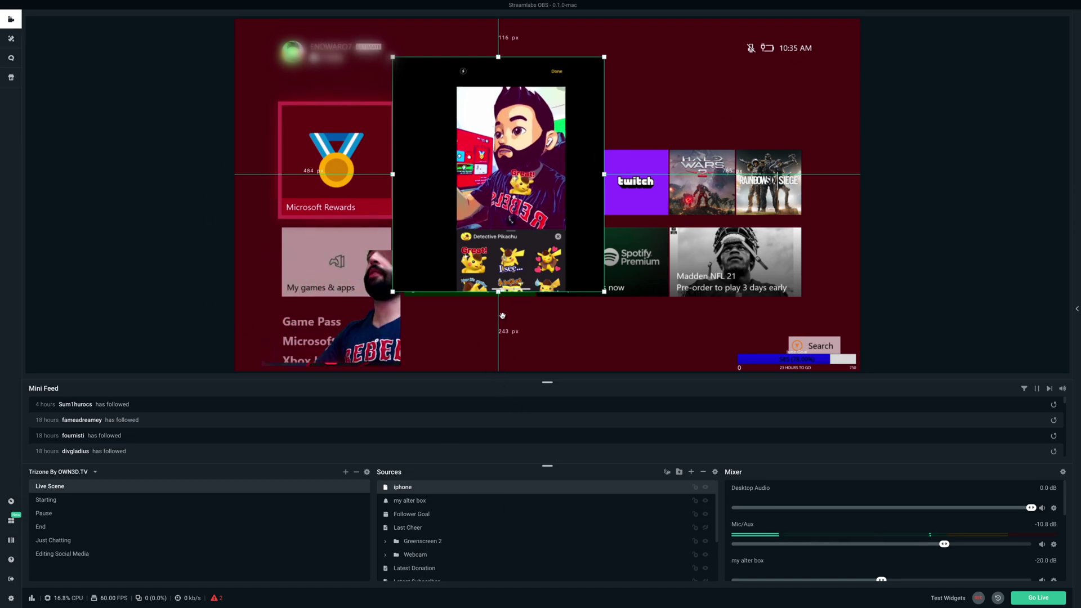
mouse_move(93, 4)
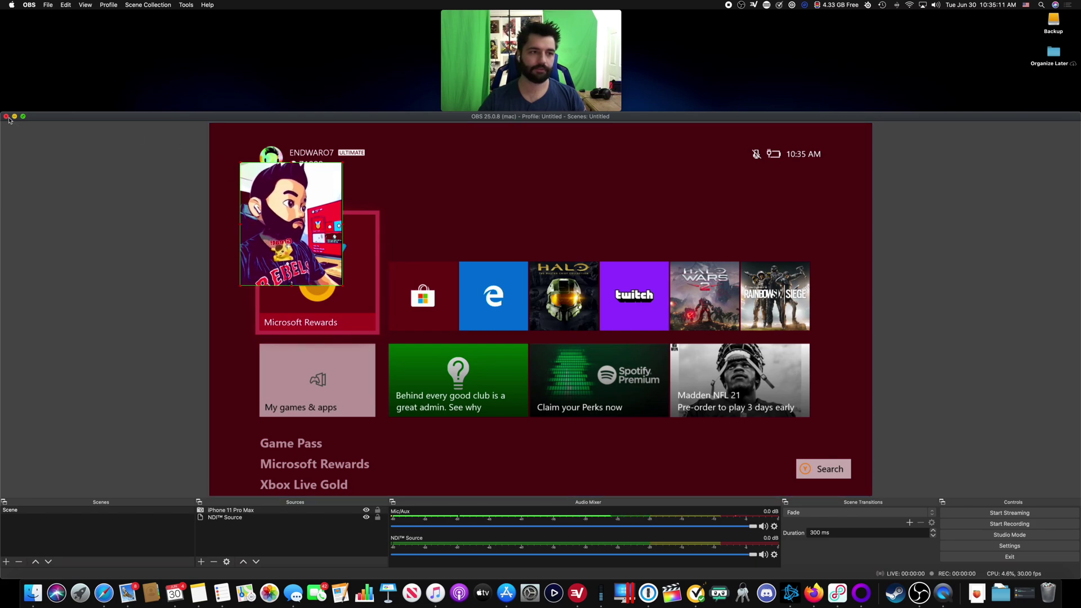
- Quit OBS Studio, set OBS Link to Disabled, and launch Game Capture HD
left_click(6, 115)
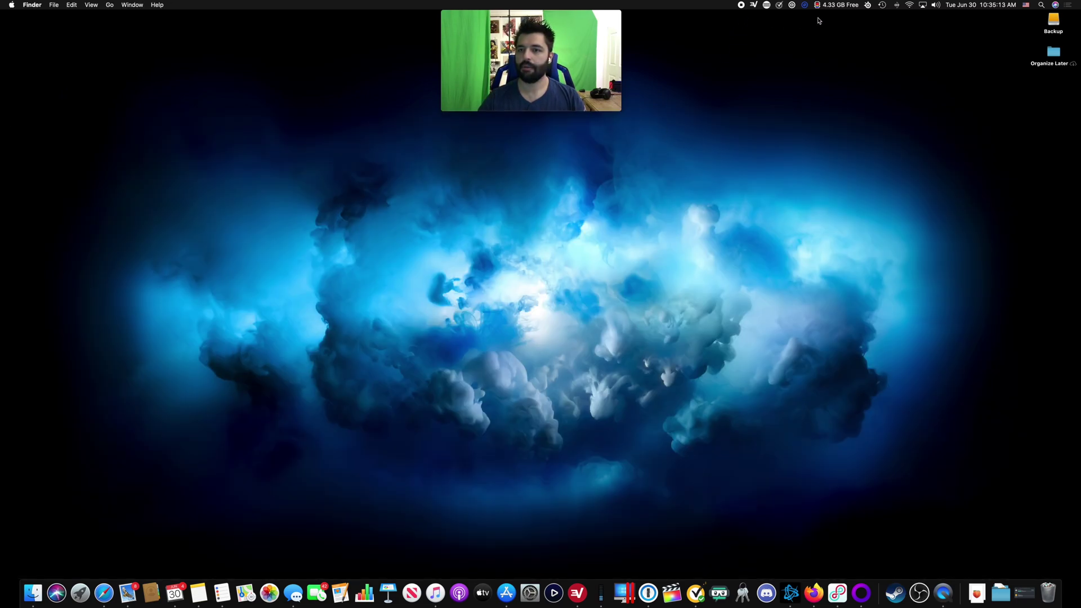
left_click(806, 6)
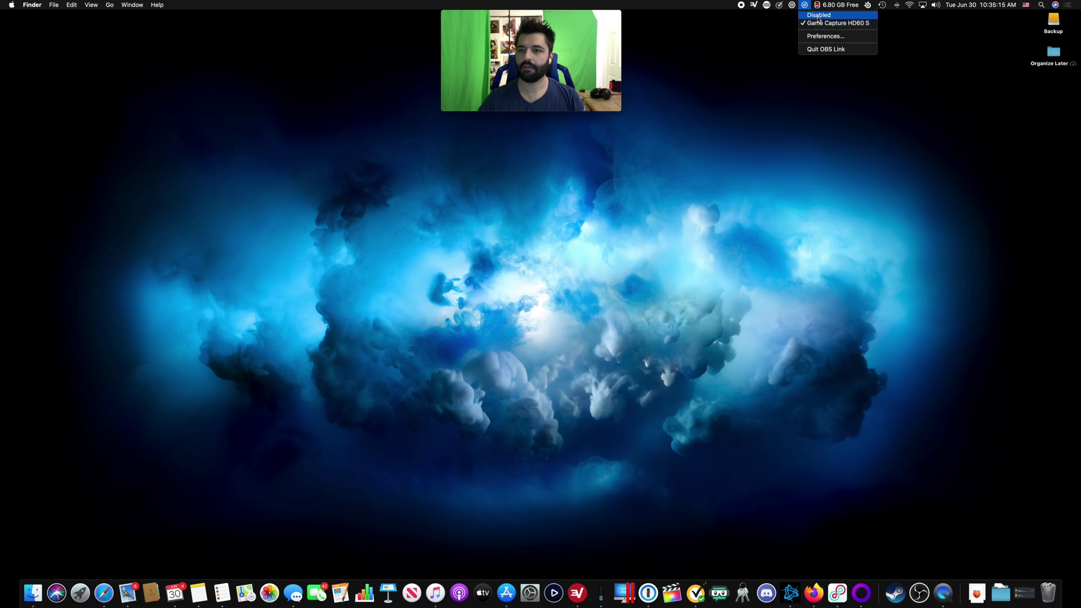
left_click(818, 19)
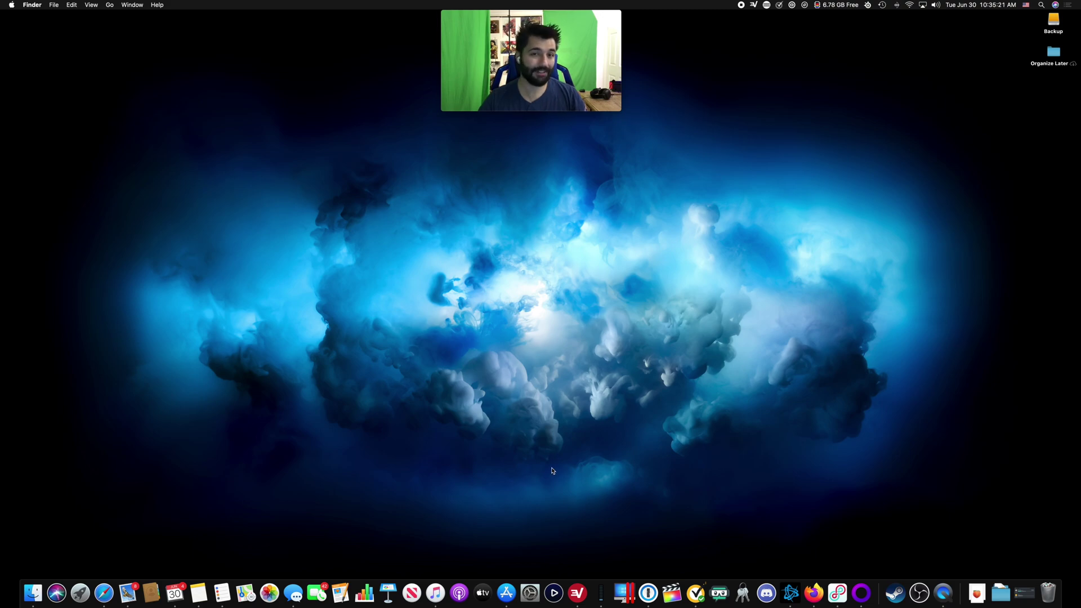
left_click(554, 582)
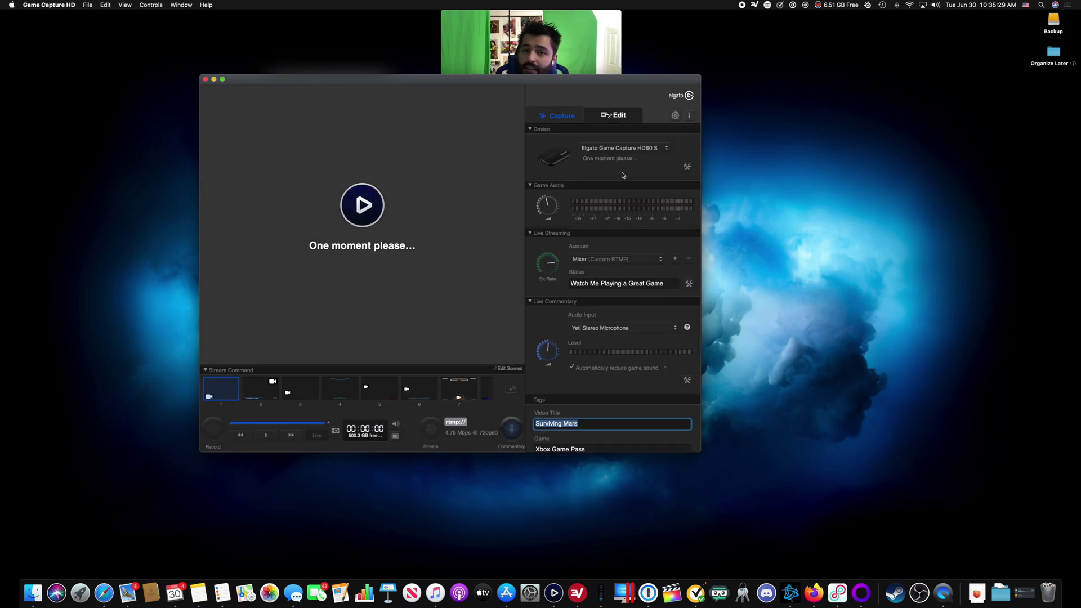
- Move the Game Capture HD window down and right while the HD60 S Xbox preview loads
left_click_drag(552, 81, 586, 126)
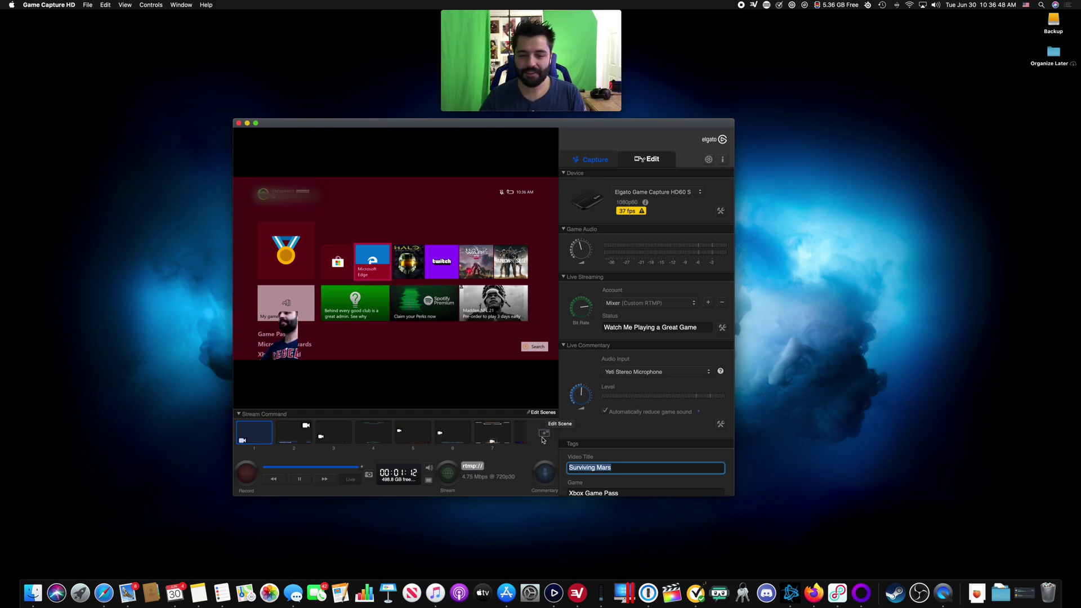
- Switch to scene 9 and add an enlarged iPhone 11 Pro webcam overlay on the left
scroll(440, 438, "right", 3)
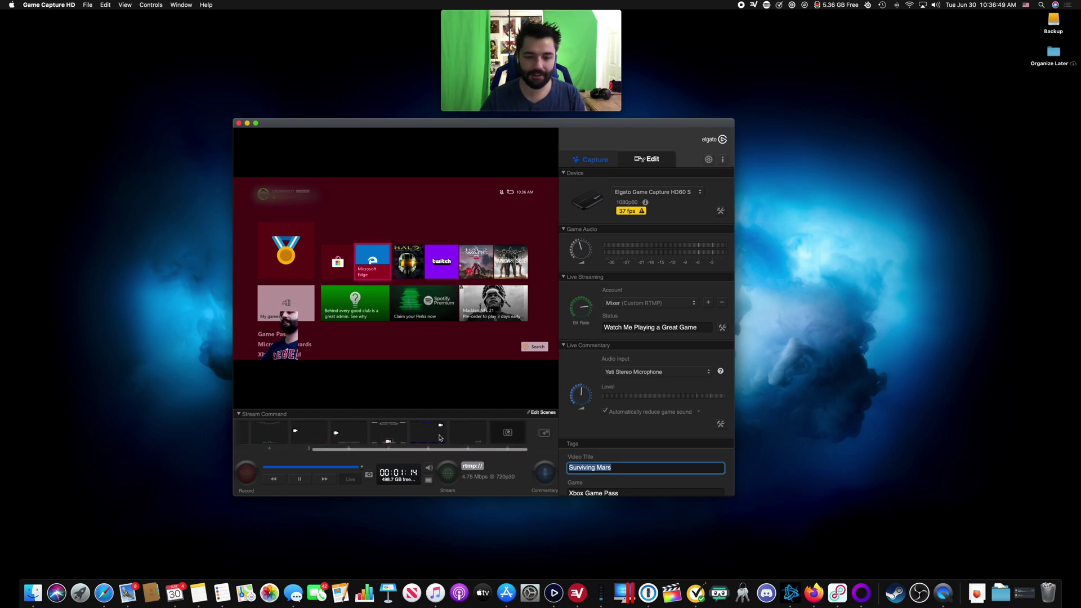
left_click(471, 434)
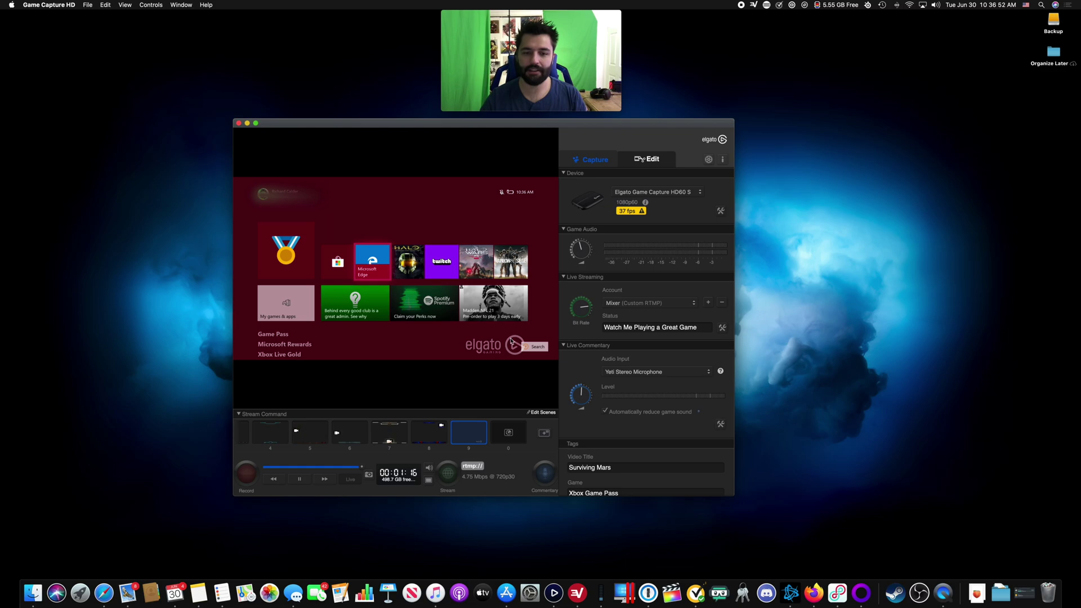
left_click(545, 435)
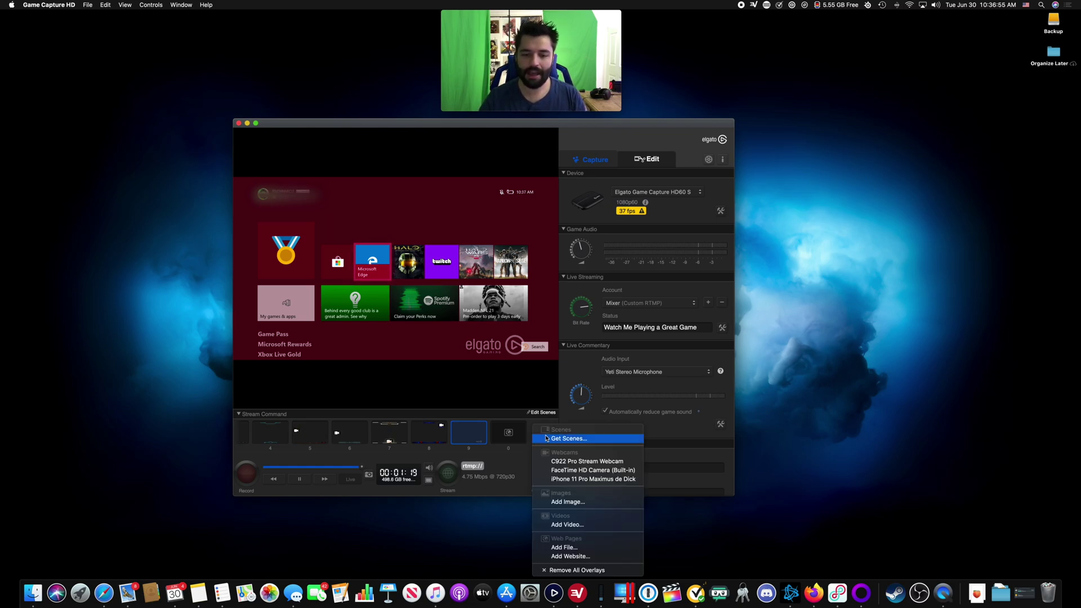
left_click(576, 479)
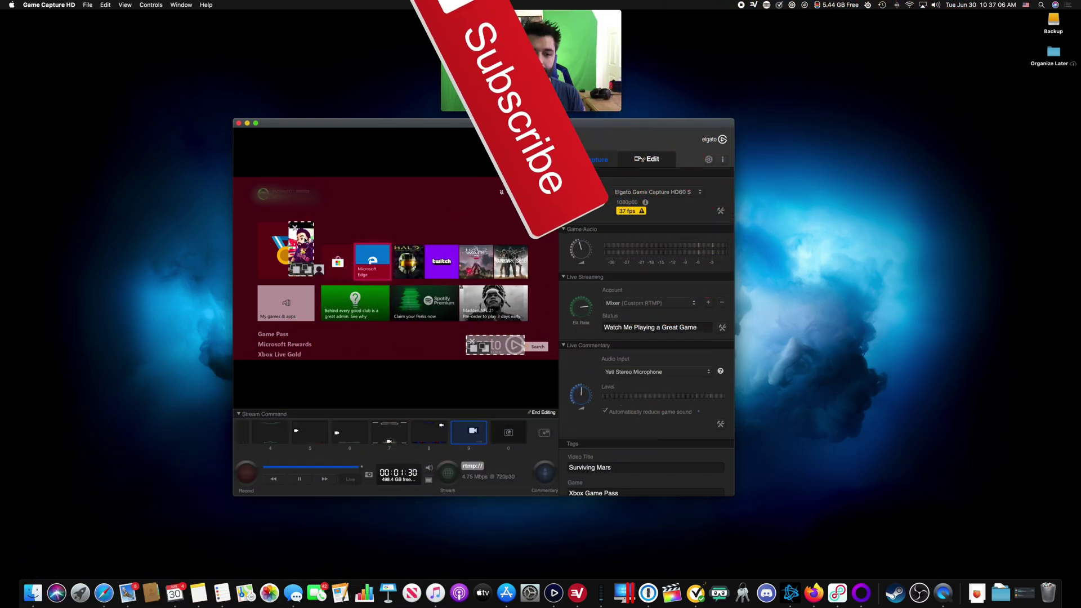
mouse_move(319, 219)
left_mouse_down()
mouse_move(346, 221)
mouse_move(361, 209)
mouse_move(331, 201)
left_mouse_up()
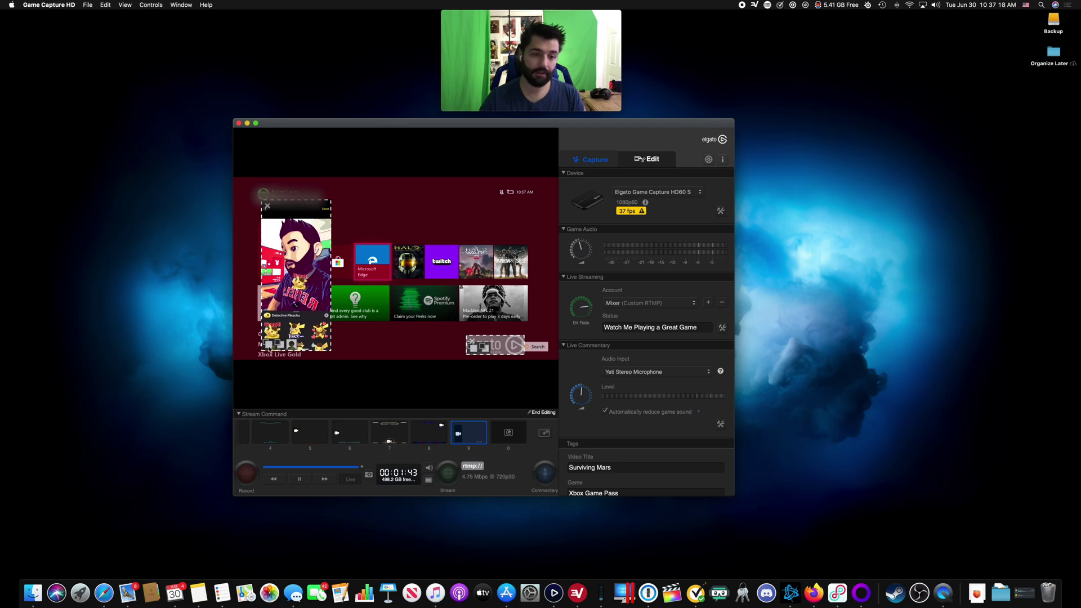
- In the overlay's chroma key settings, crop its top and bottom down to the Memoji's head and shoulders
left_click(289, 346)
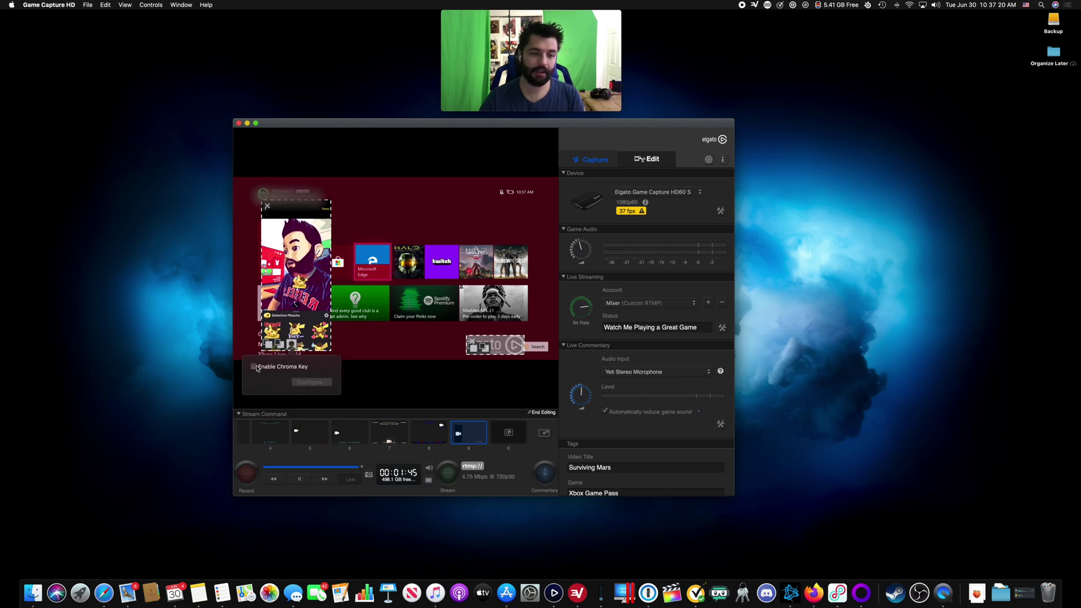
left_click(310, 382)
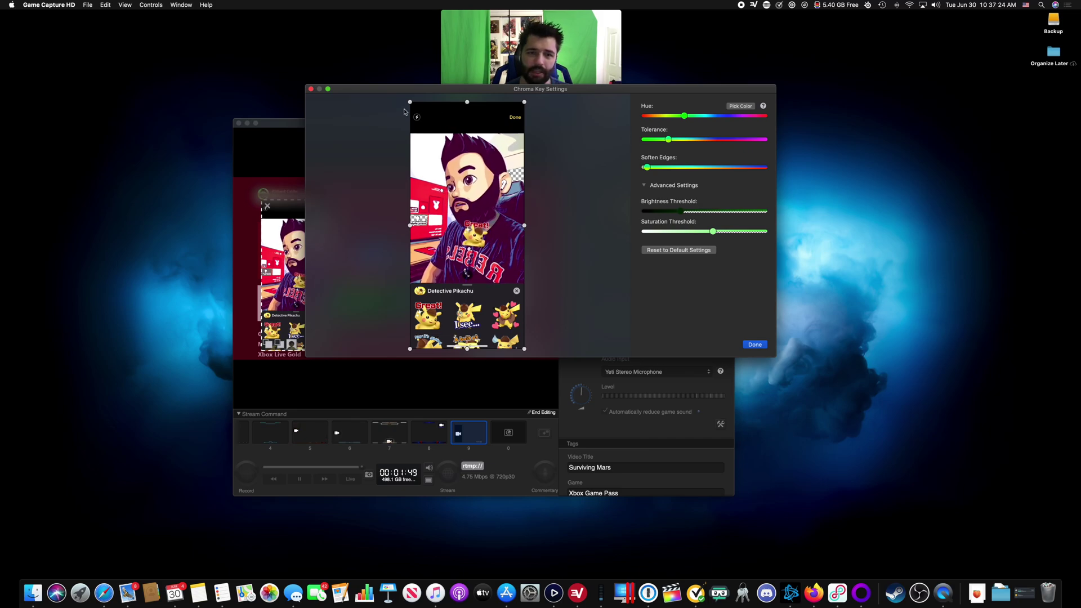
left_click_drag(466, 102, 467, 134)
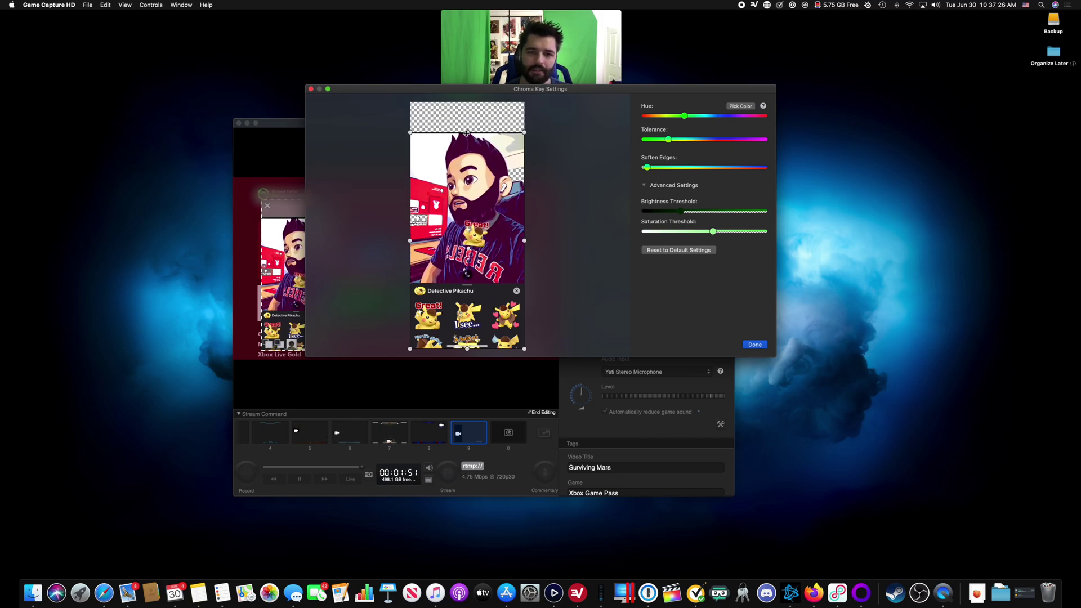
left_click_drag(466, 348, 466, 269)
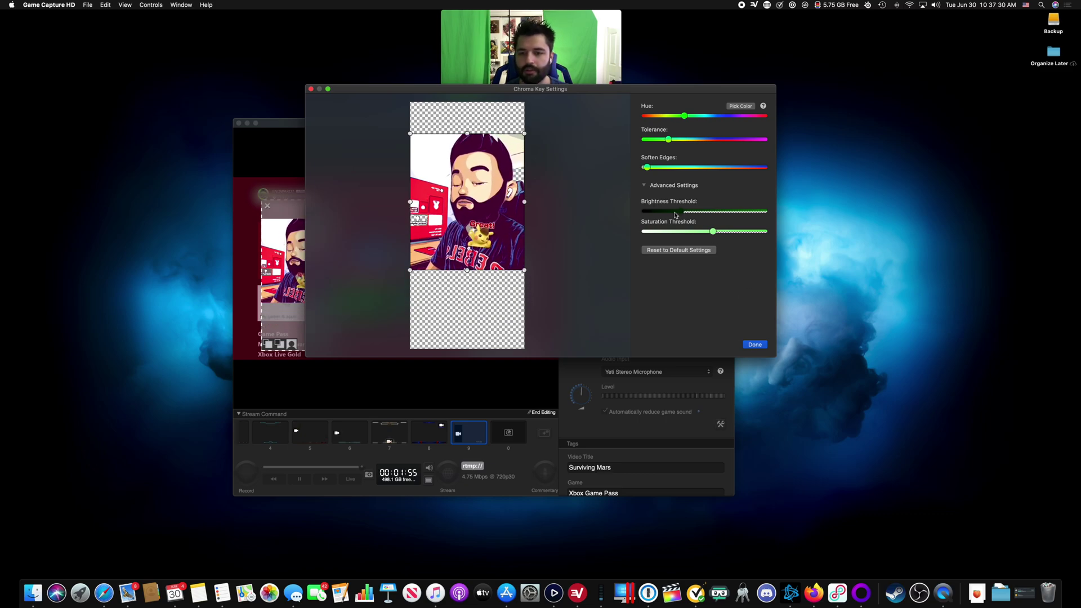
- Close the chroma key settings and drag the Memoji overlay to the preview's right side
left_click(298, 268)
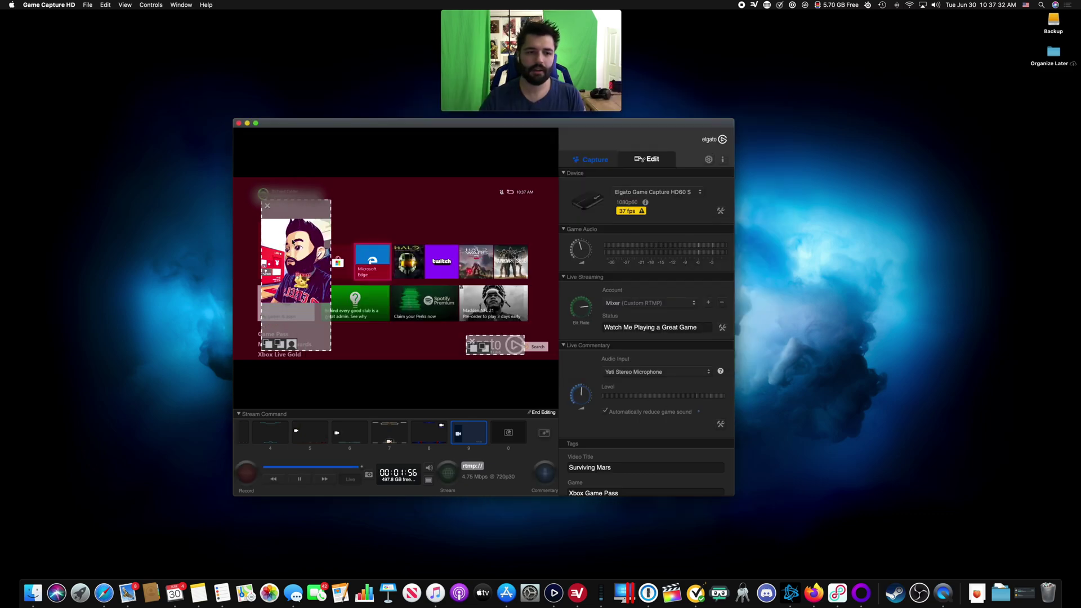
left_click_drag(298, 268, 515, 308)
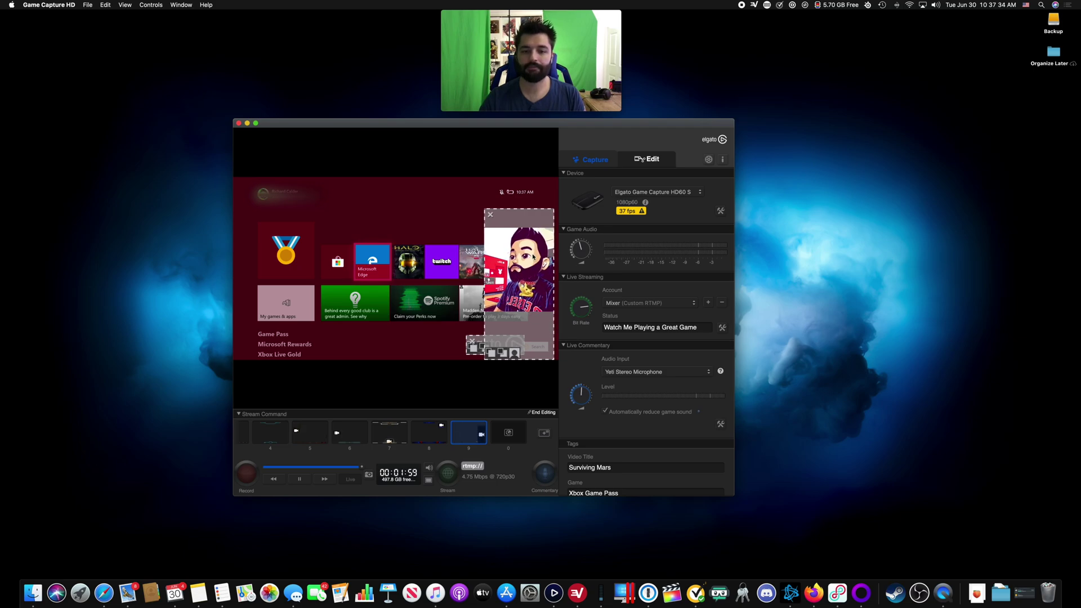